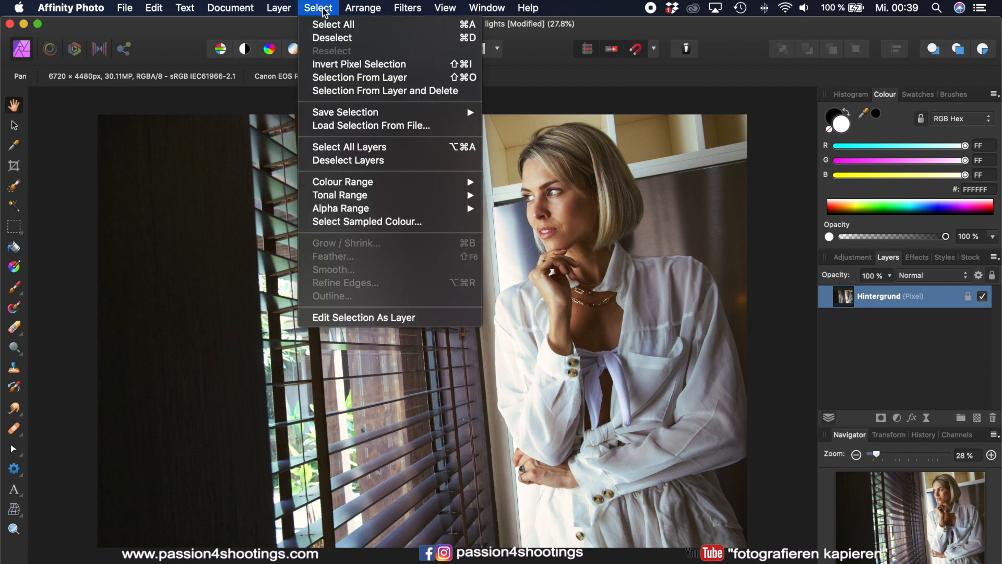
Select the photo's highlights by tonal range, duplicate them onto a new layer and clear the selection.
mouse_move(375, 197)
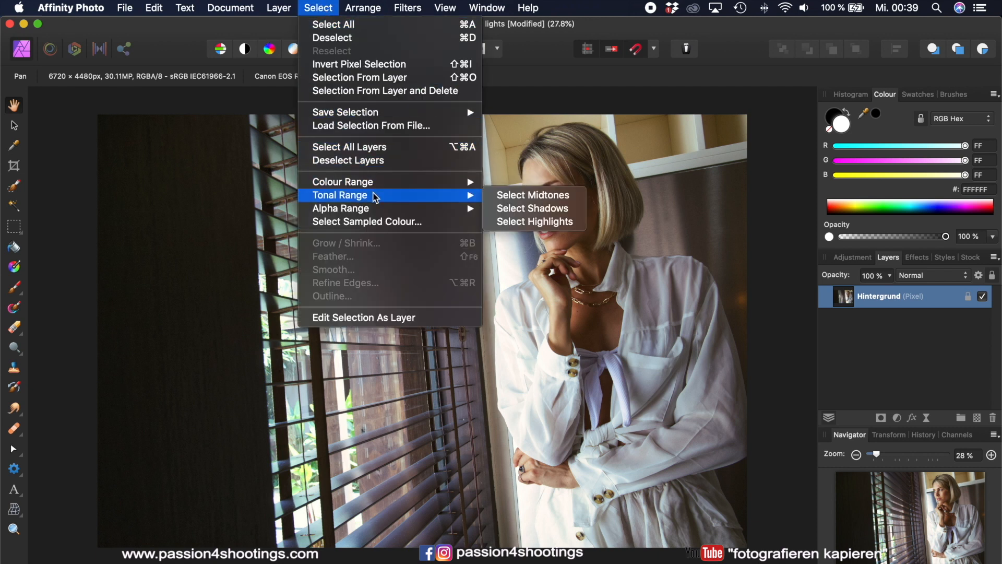
left_click(523, 223)
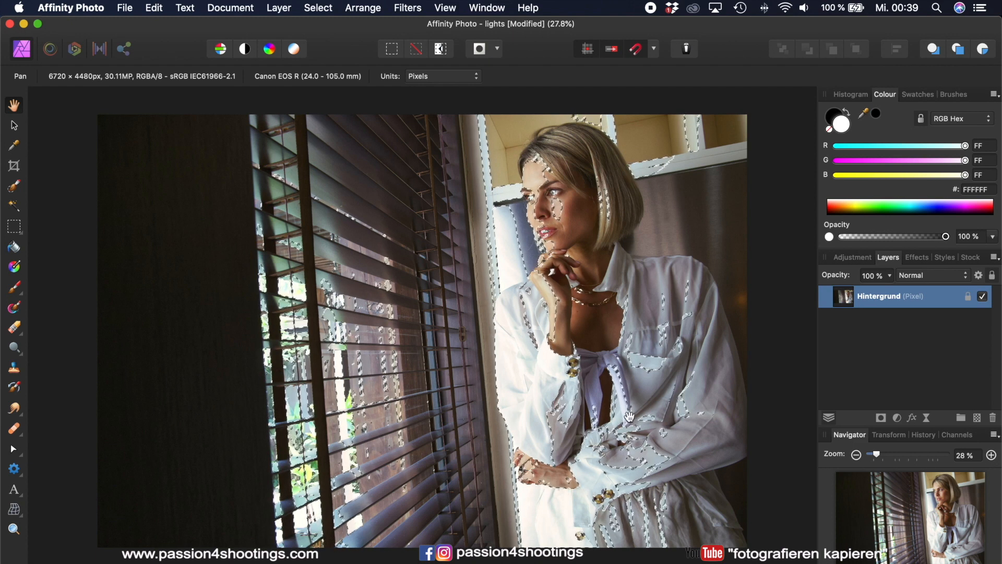
key("super+j")
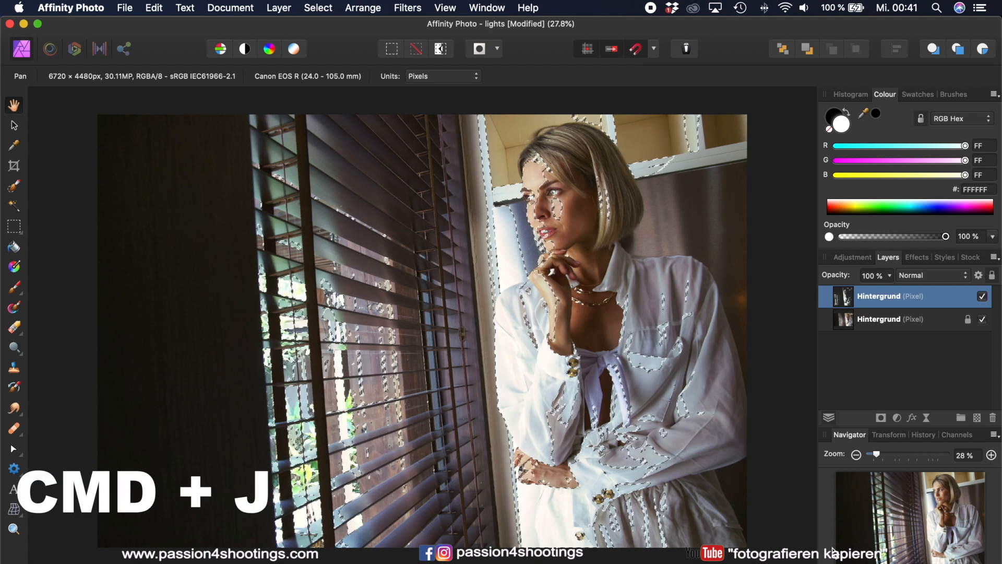
key("super+d")
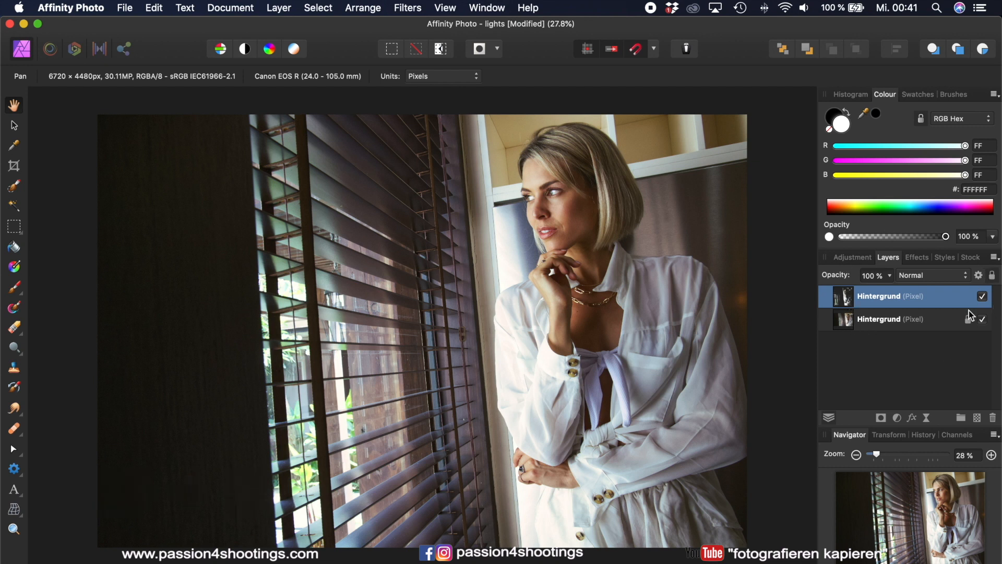
Toggle the original background layer's visibility to inspect the extracted highlights on their own.
left_click(982, 320)
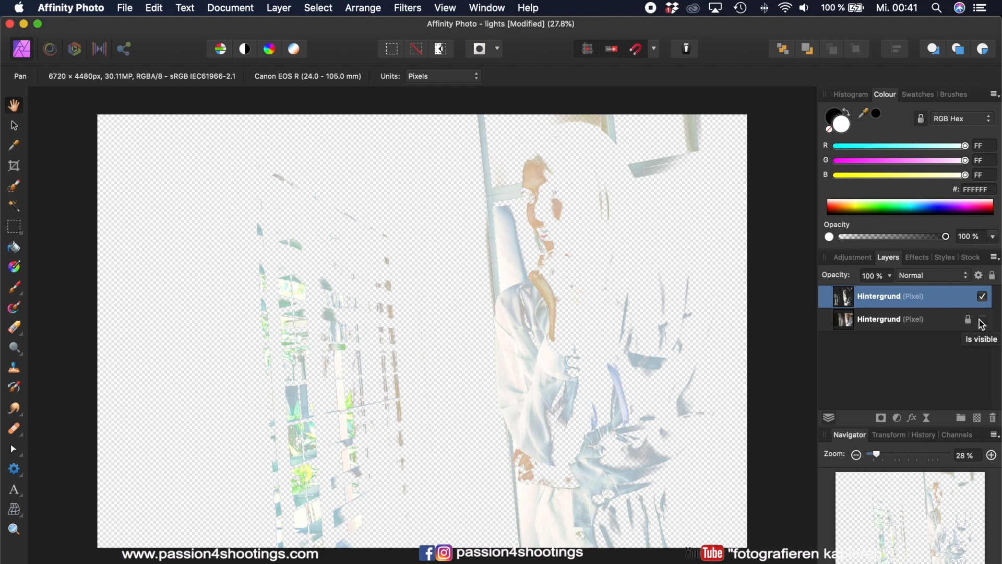
left_click(982, 320)
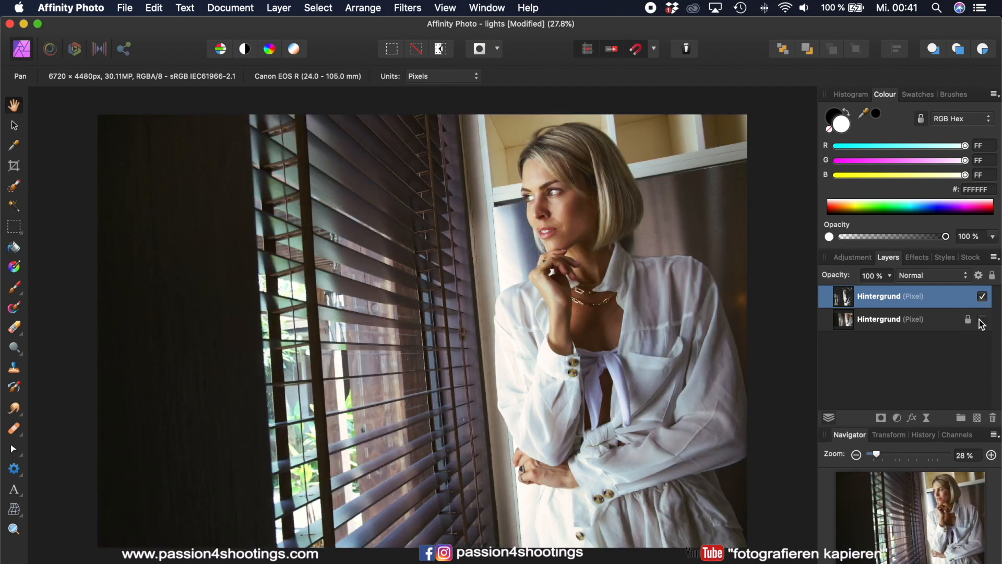
left_click(981, 320)
left_click(981, 321)
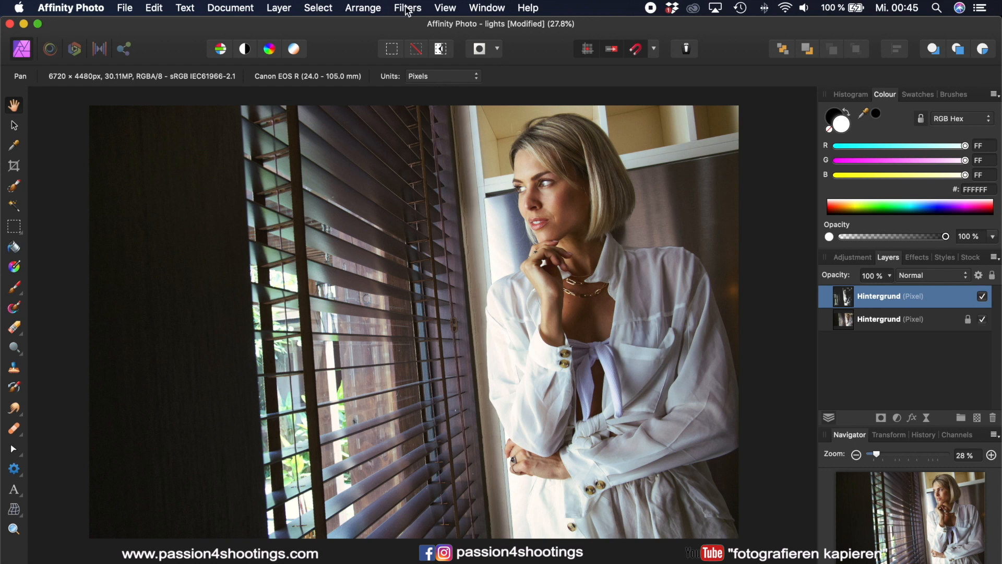
Start a Zoom Blur filter on the highlights layer and set its radius to 700 px.
left_click(408, 9)
mouse_move(476, 46)
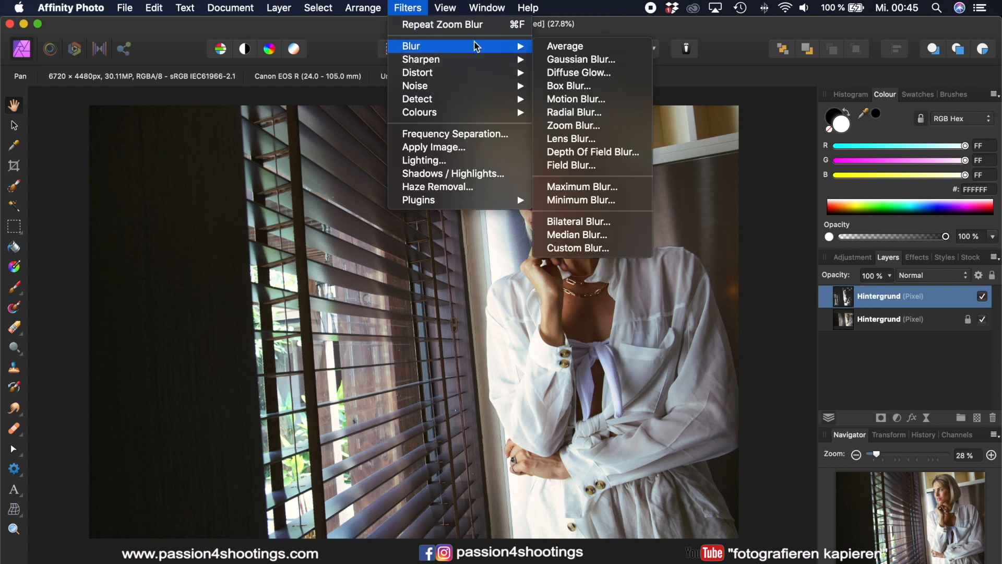
left_click(574, 126)
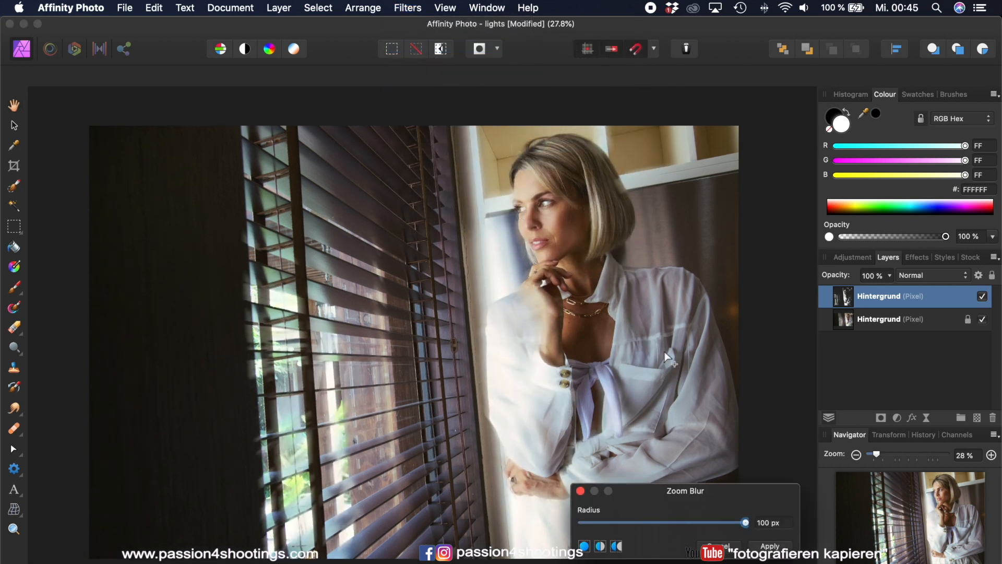
scroll(705, 426, "down", 1)
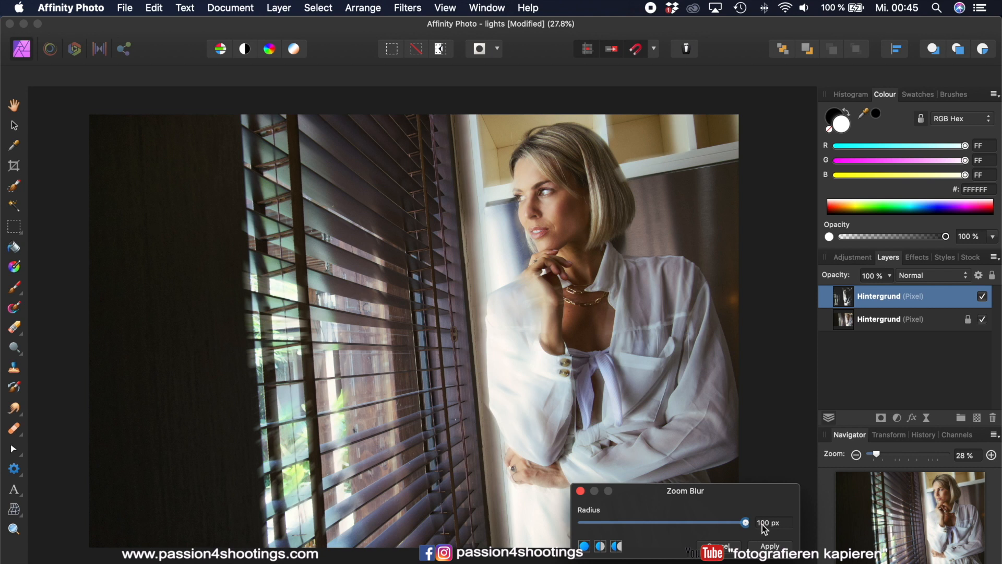
left_click(762, 523)
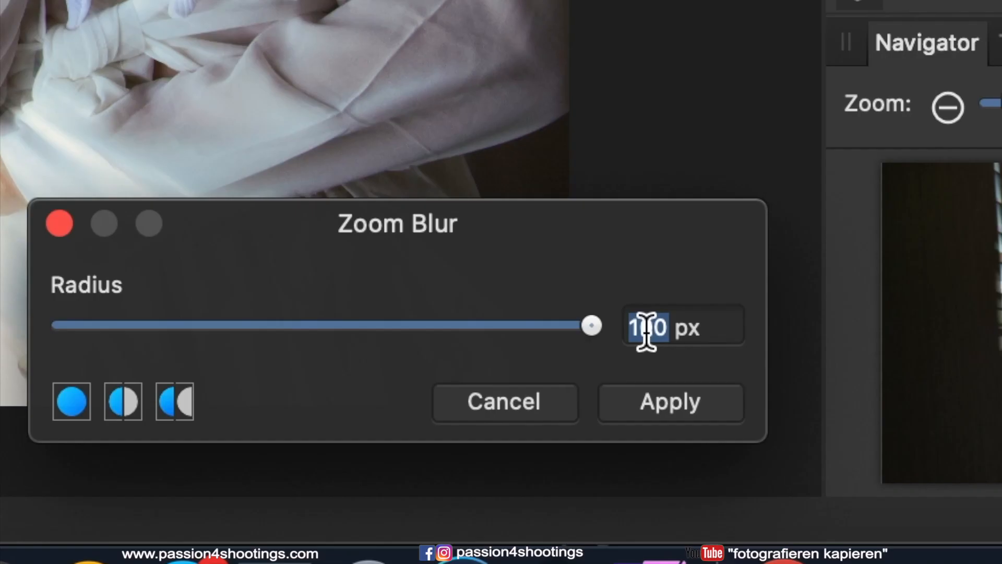
type("700")
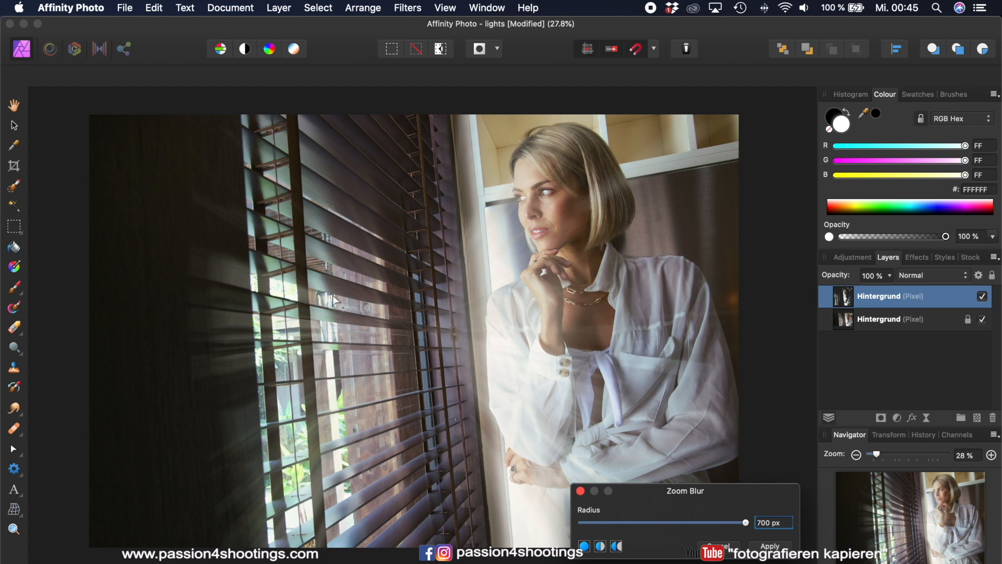
Place the Zoom Blur centre on the window blinds near the dark wall's edge and apply the filter.
left_click(284, 288)
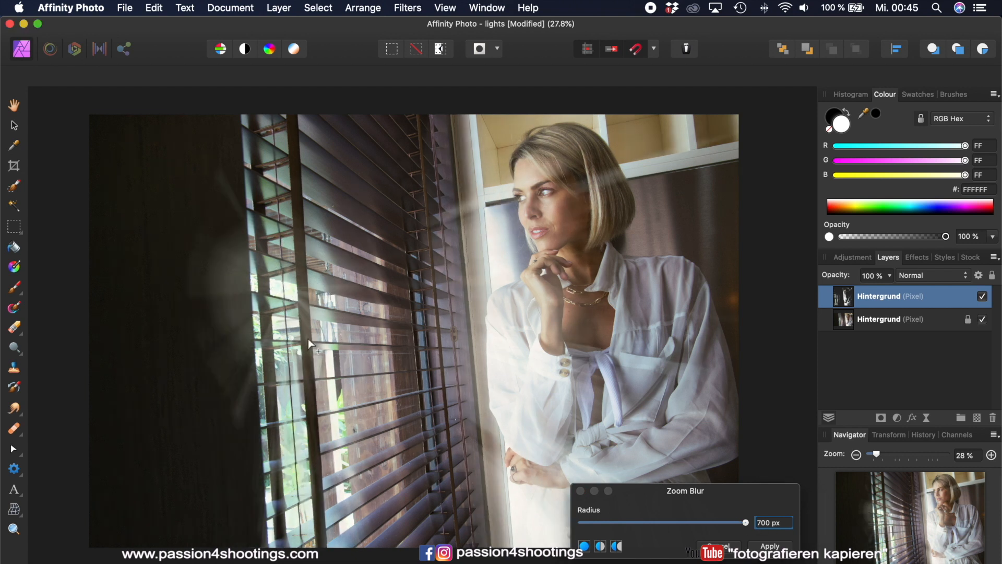
left_click(536, 340)
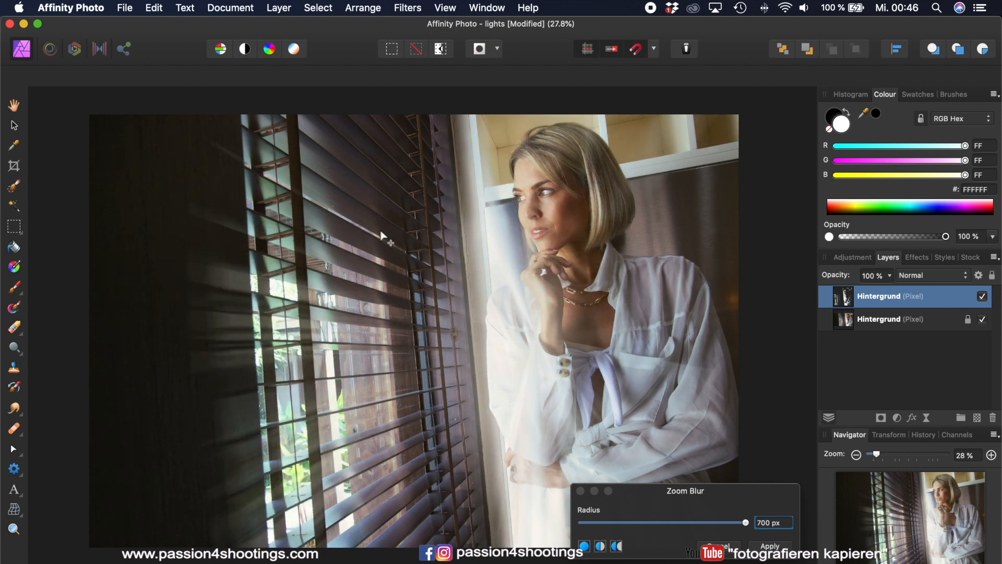
left_click(291, 284)
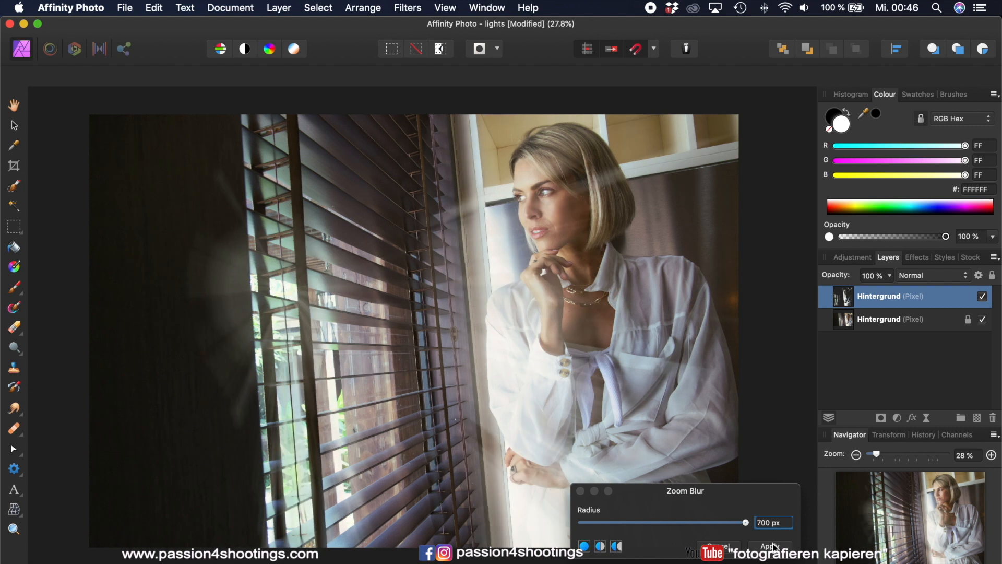
left_click(770, 546)
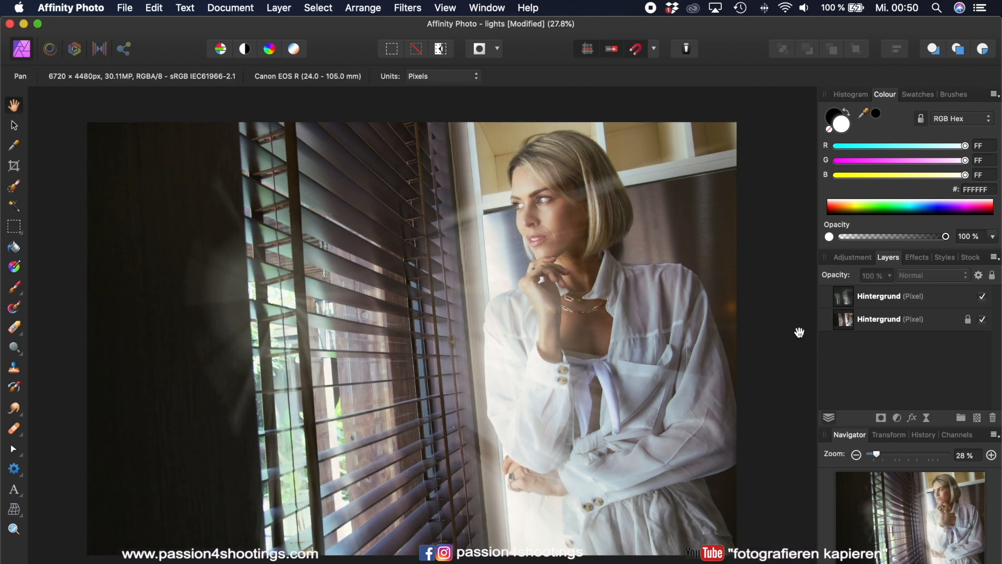
Duplicate the blurred highlights layer six times to intensify the light rays.
left_click(869, 302)
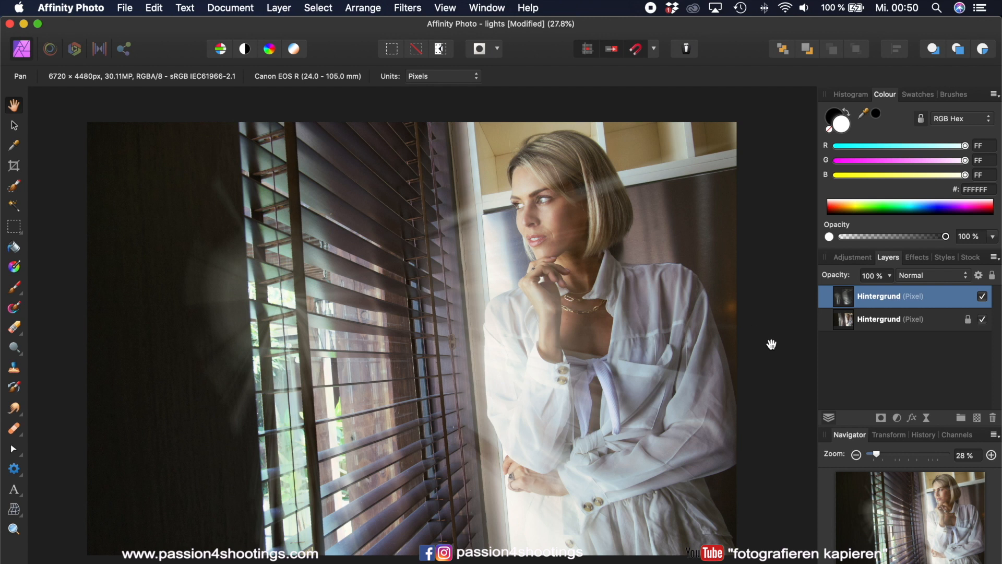
key("super+j")
key("super+j")
key("super+j")
key("super+j")
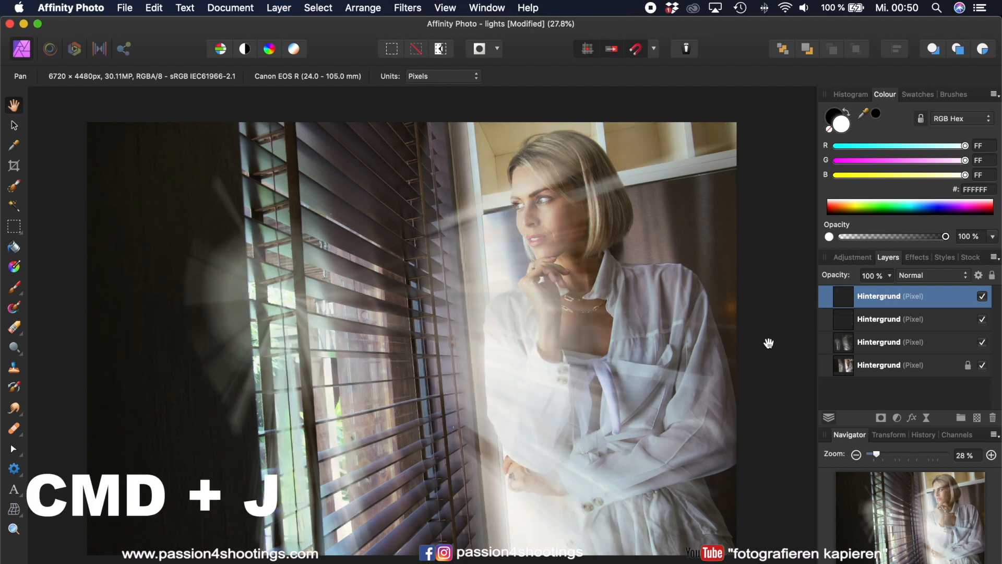
key("super+j")
key("super+j")
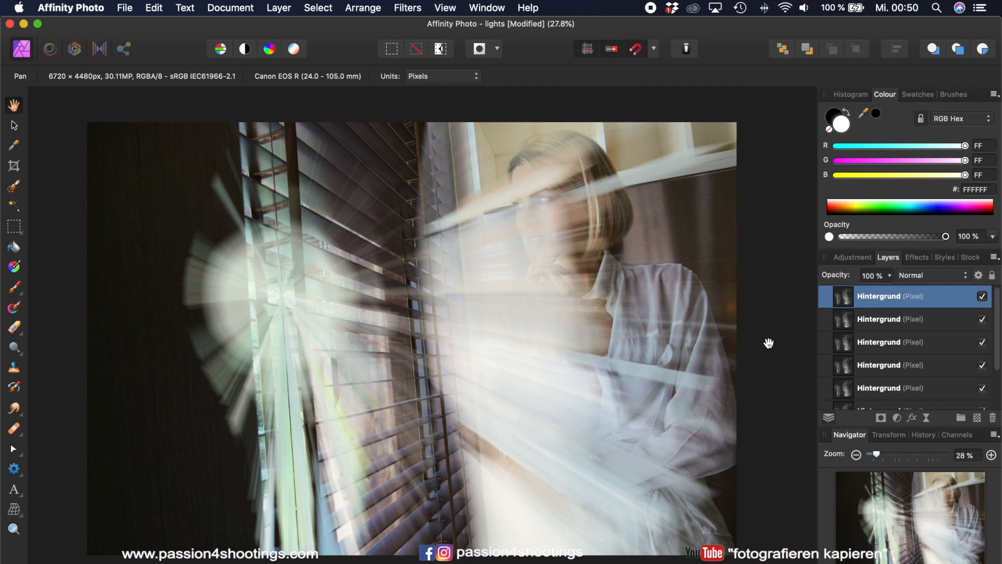
Group all the blurred highlights layers above the background and rasterise the group into a single pixel layer.
scroll(874, 377, "down", 1)
left_click(875, 377, "shift")
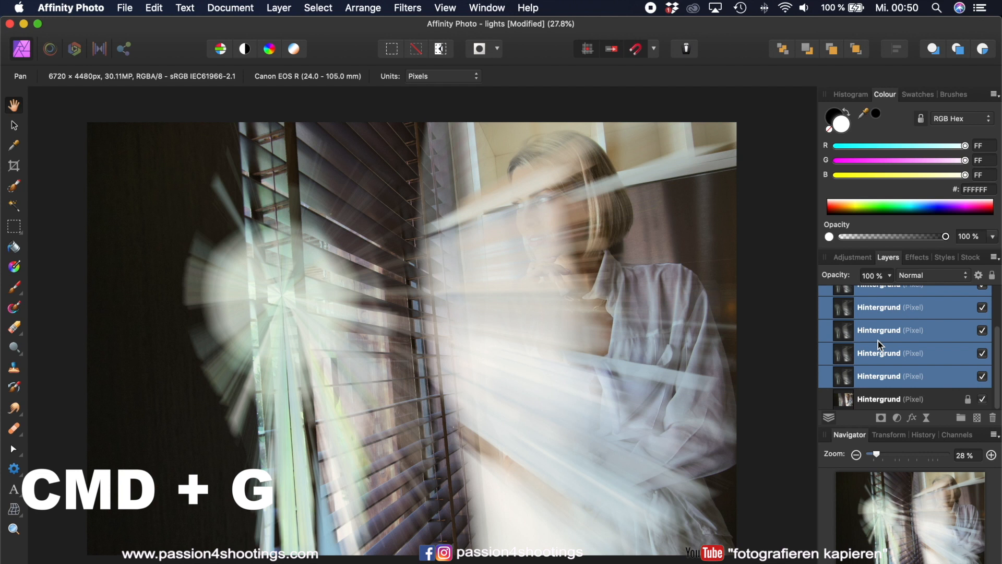
key("super+g")
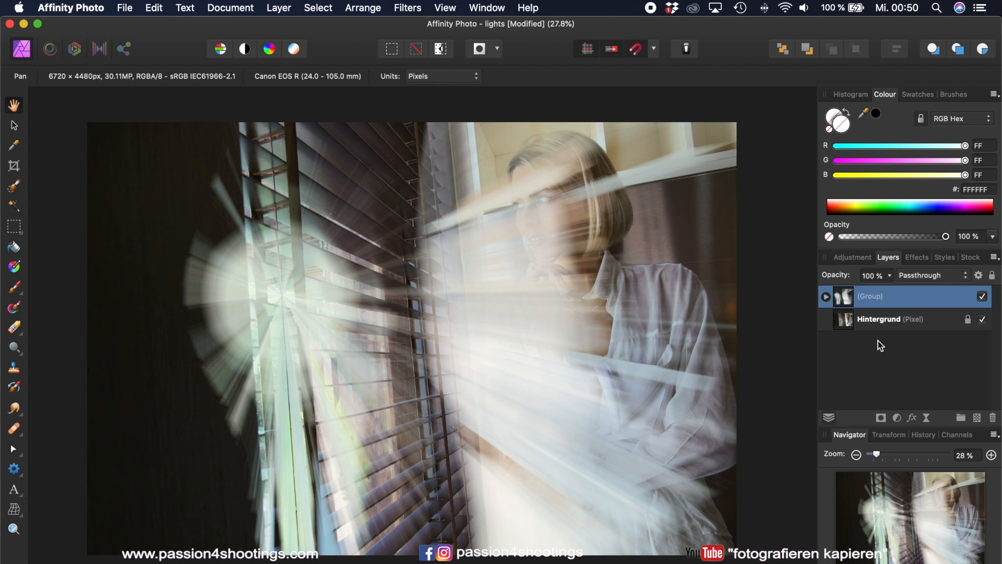
right_click(869, 301)
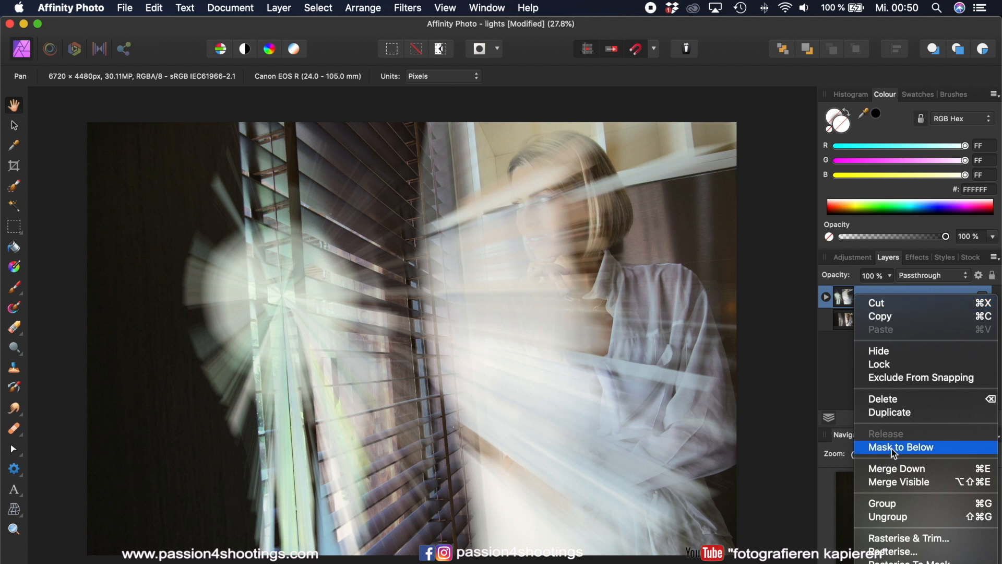
left_click(916, 552)
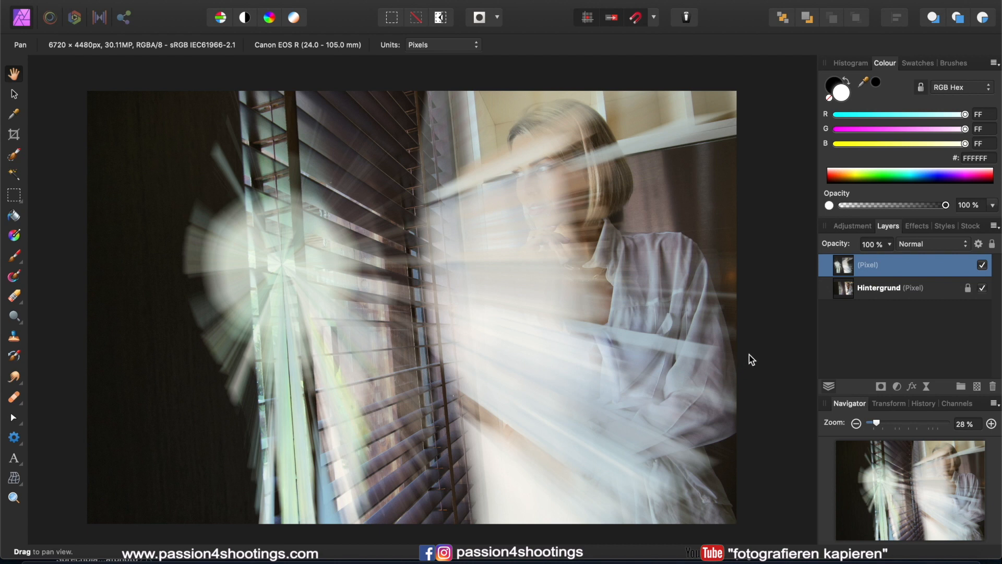
Set the ray layer's blend mode to Screen and lower the bright end of its Underlying Composition Ranges to 50 % output.
left_click(967, 245)
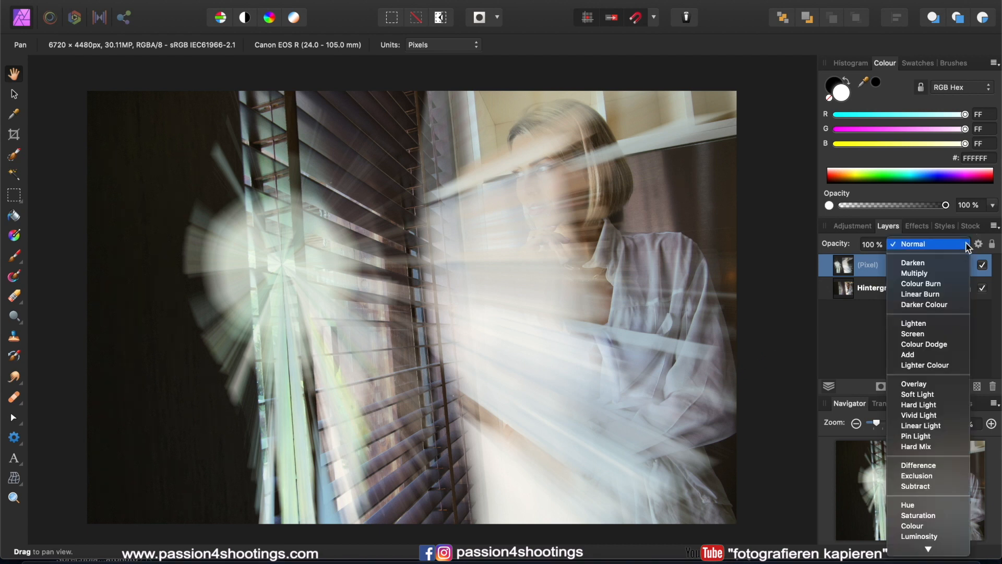
left_click(926, 334)
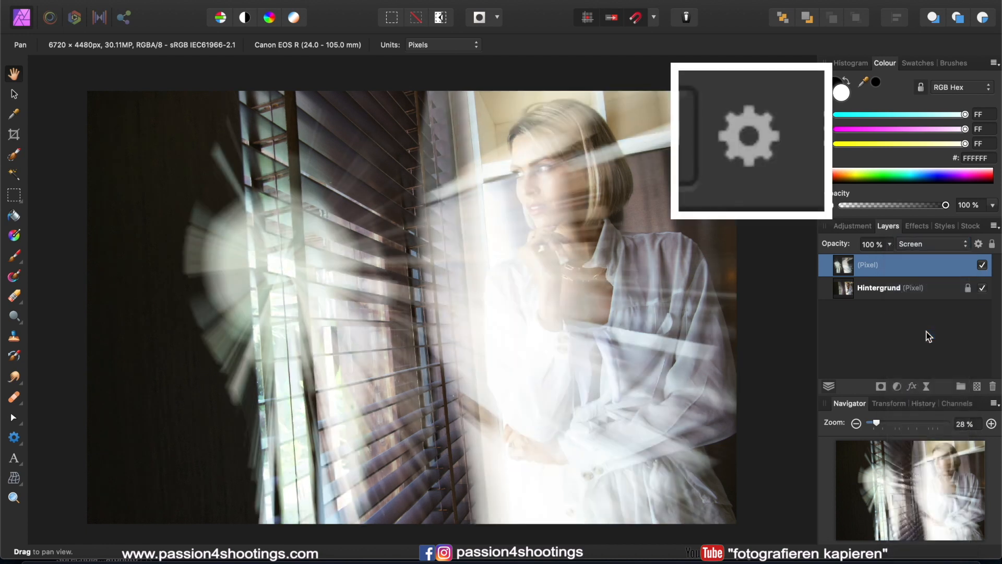
left_click(978, 244)
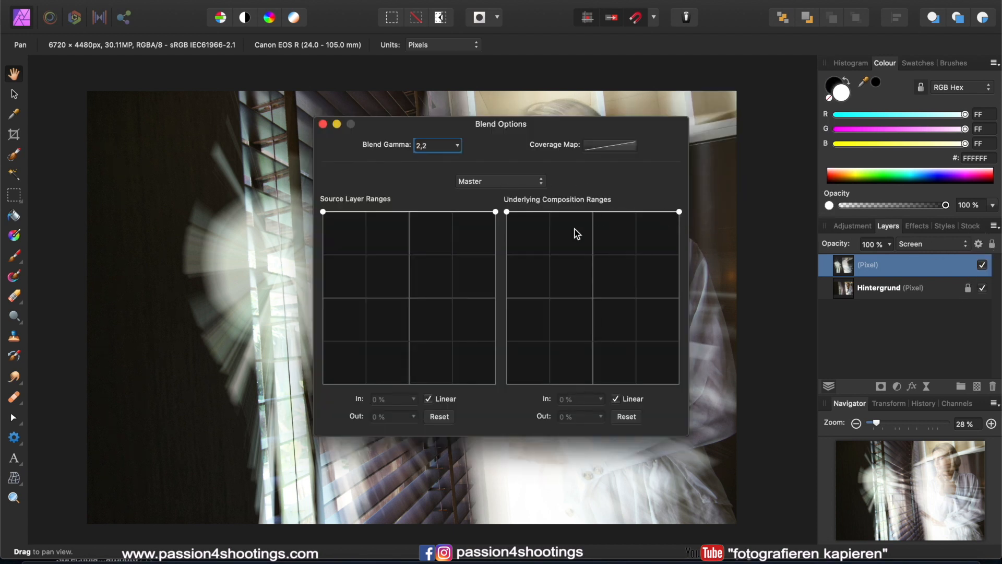
left_click_drag(679, 212, 676, 298)
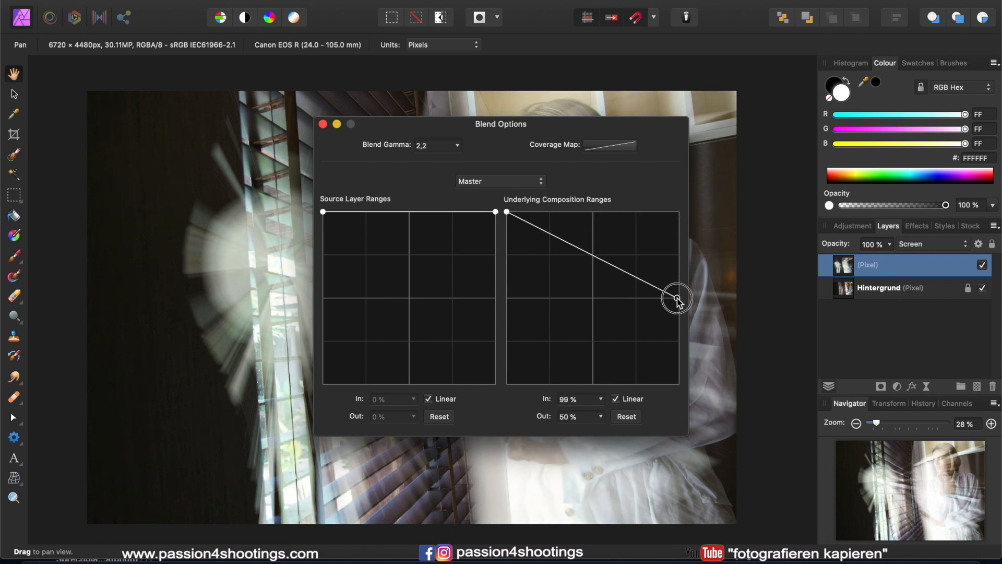
left_click(322, 125)
Add a live Gaussian Blur with a radius of 4.9 px to the ray layer.
key("v")
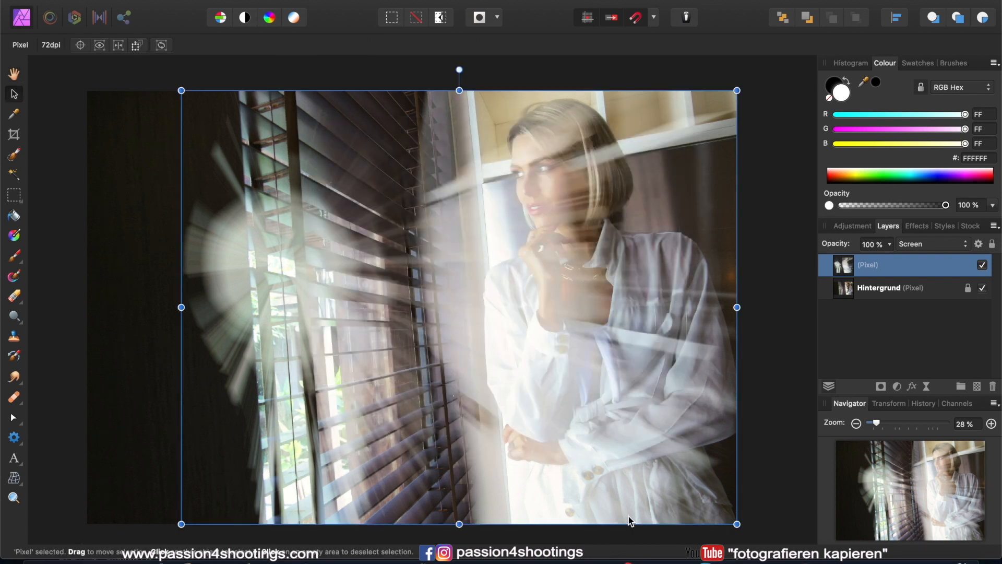
left_click(830, 338)
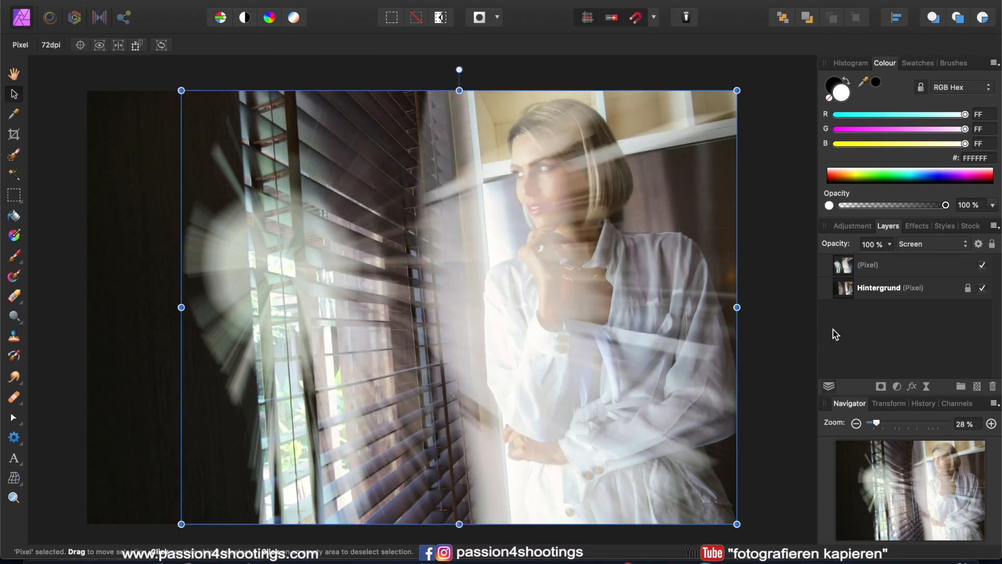
left_click(855, 270)
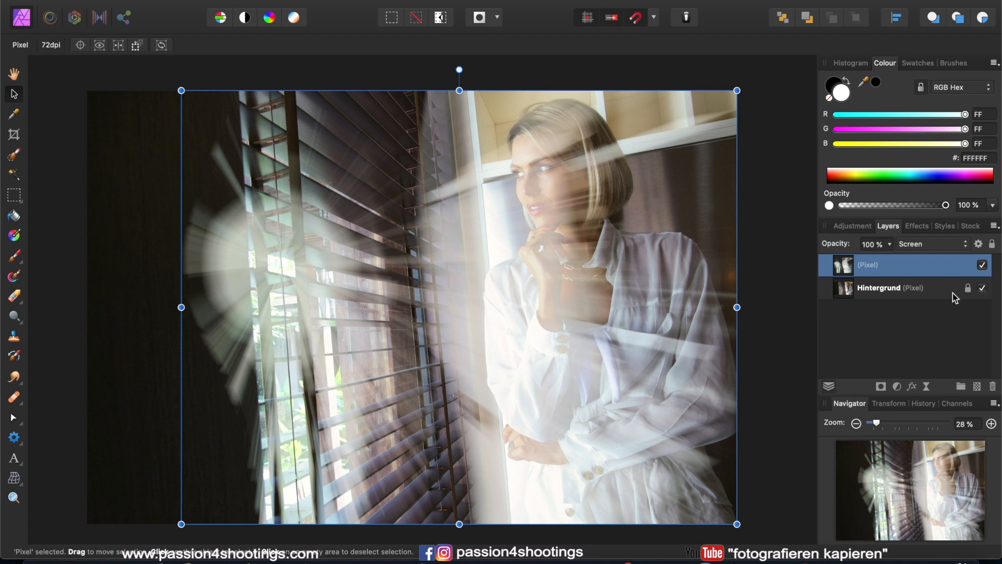
left_click(926, 386)
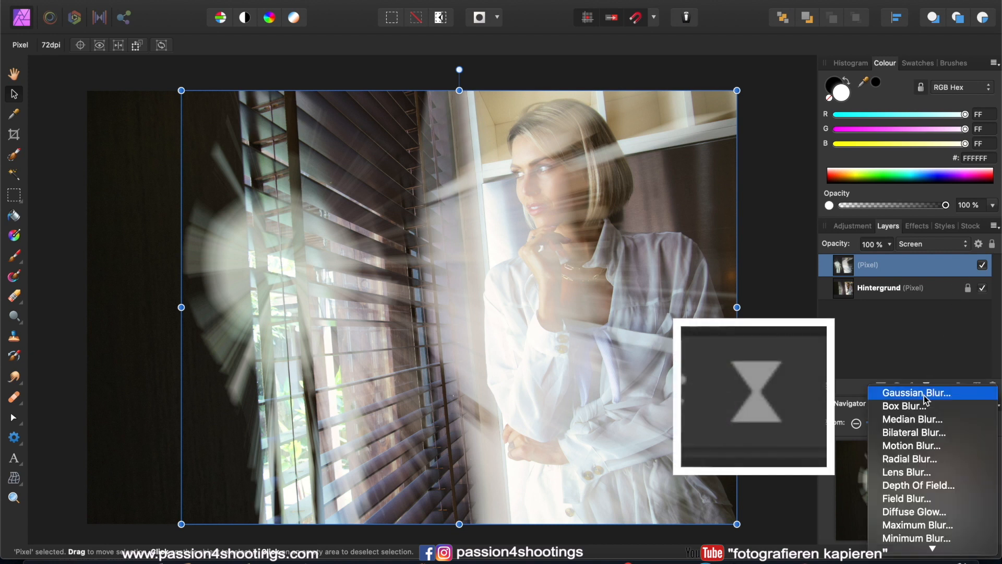
left_click(924, 394)
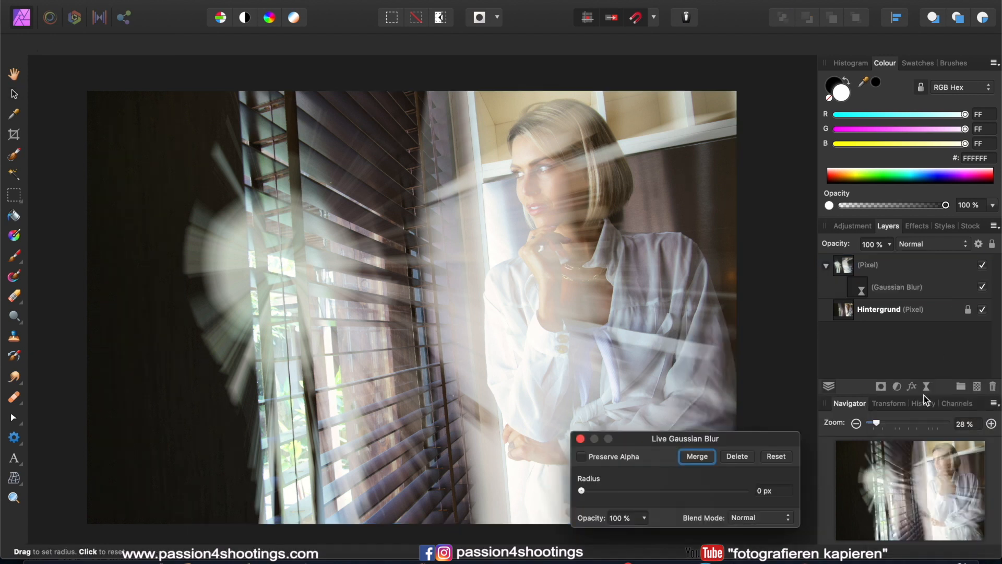
left_click_drag(582, 491, 674, 490)
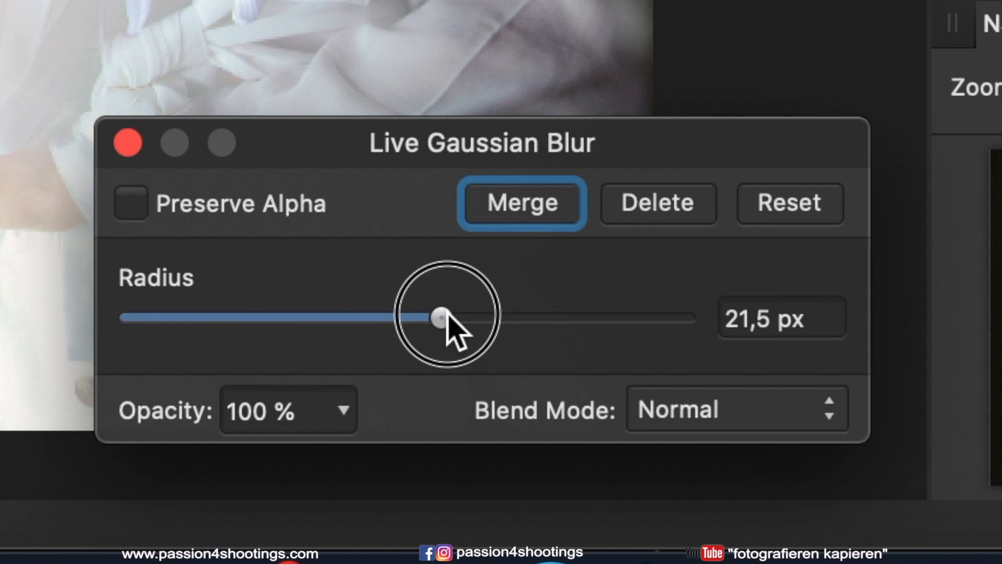
left_click_drag(445, 316, 308, 319)
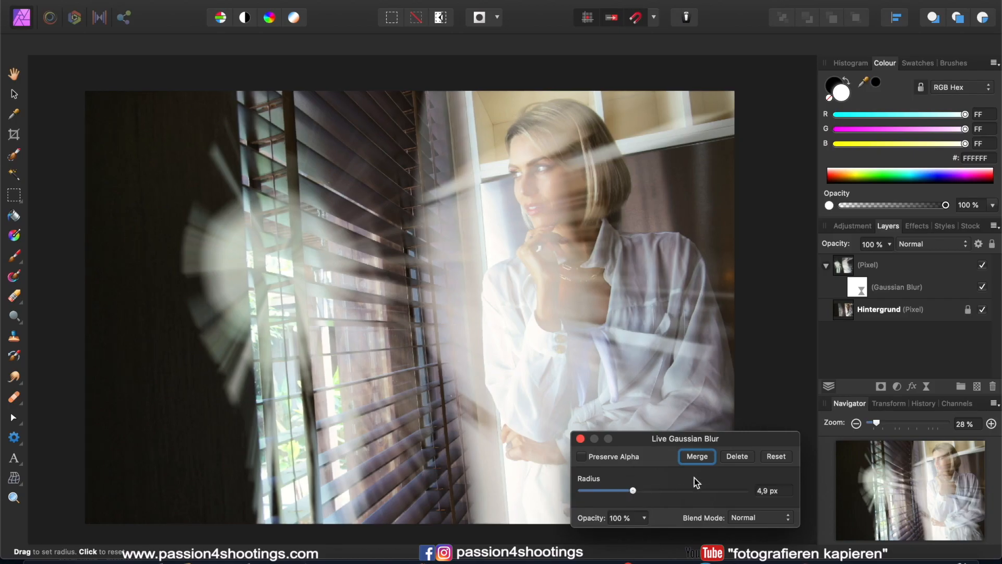
left_click(580, 439)
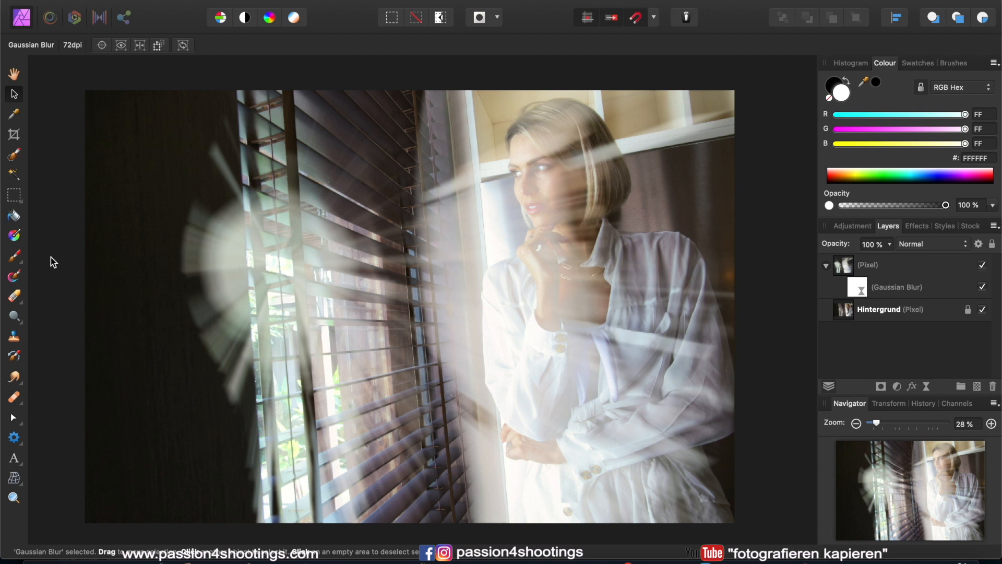
Apply a linear gradient to the Gaussian Blur's mask, with white over the woman's lower body and black at the light source on the blinds.
left_click(14, 236)
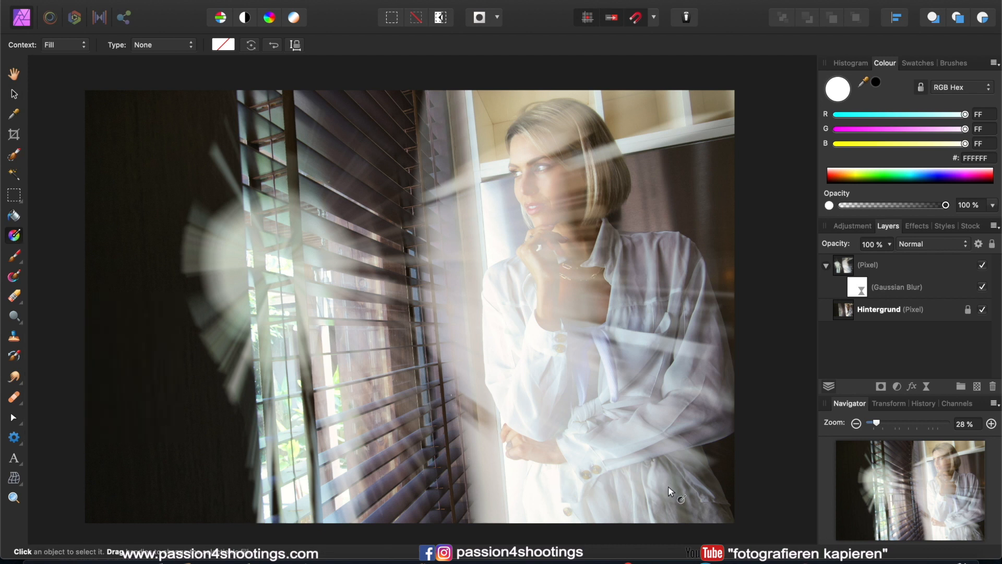
left_click_drag(668, 485, 272, 270)
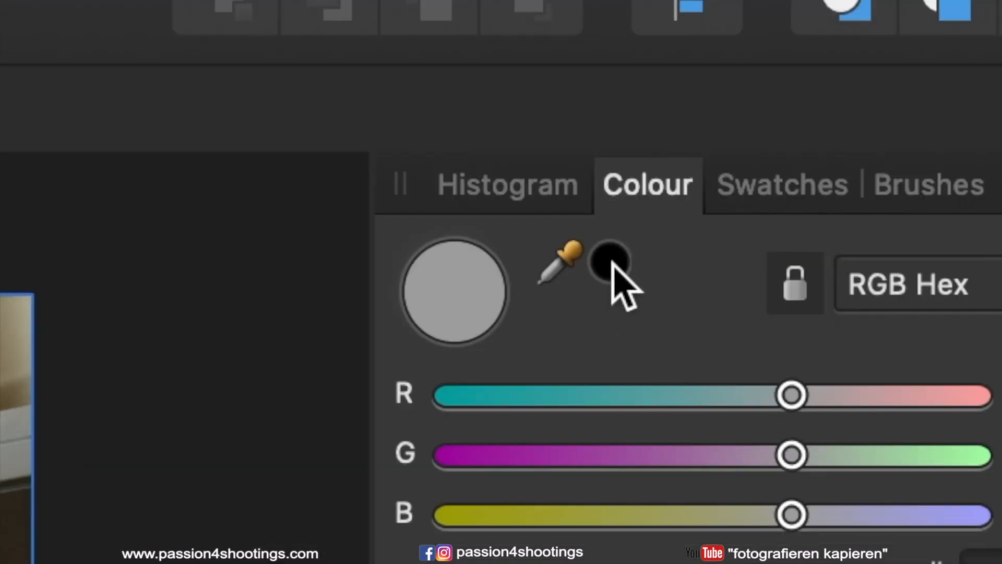
left_click(610, 262)
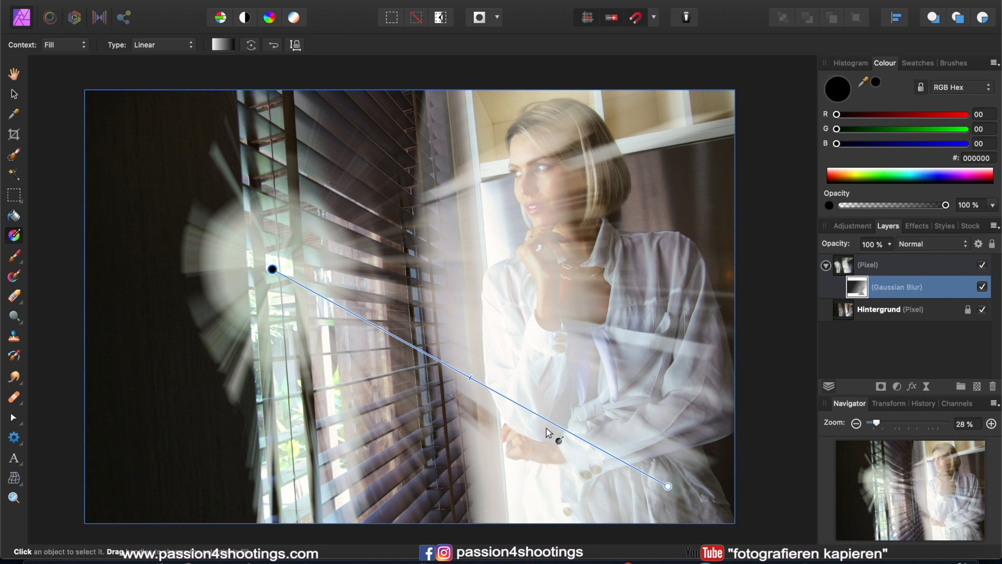
scroll(548, 432, "up", 4)
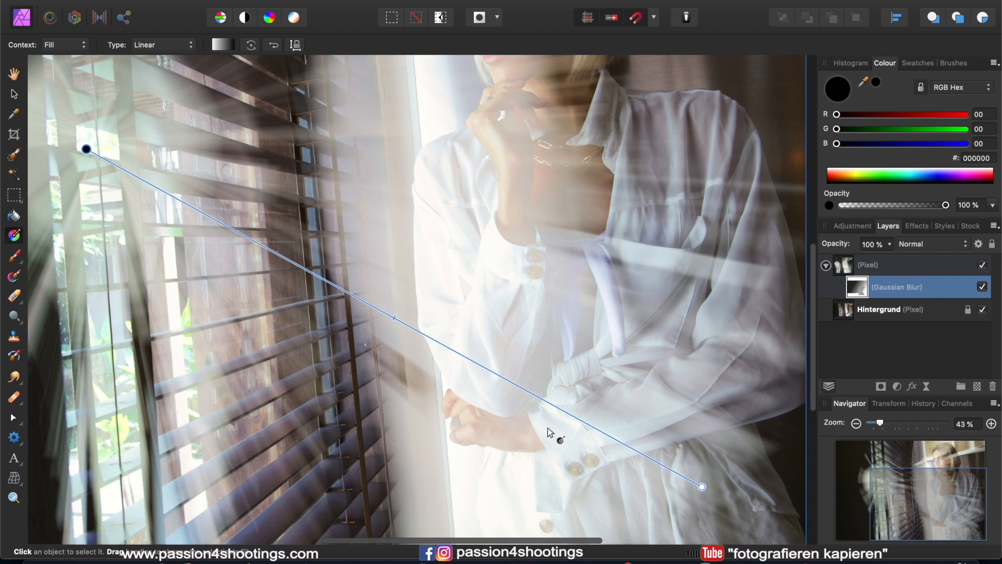
scroll(547, 428, "down", 3)
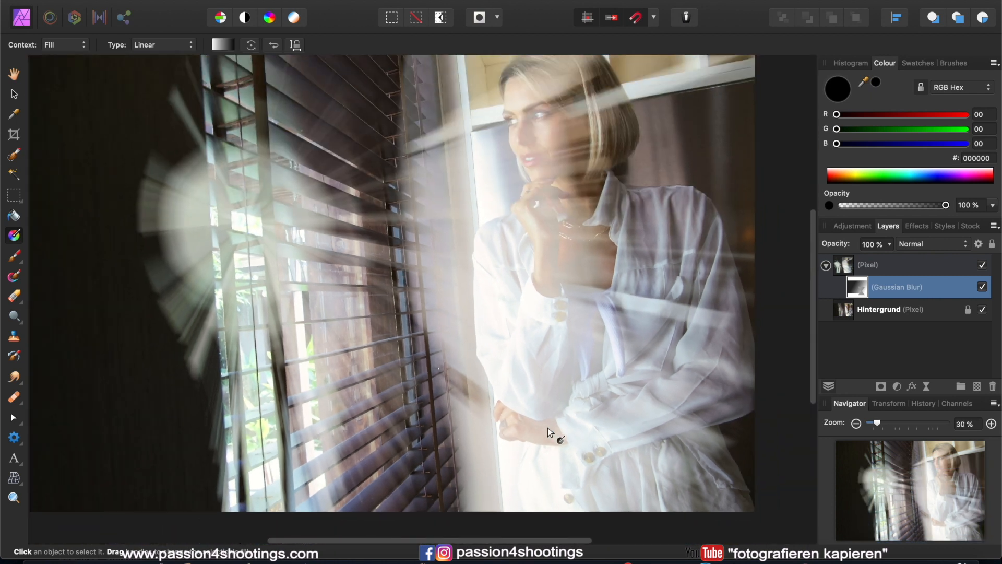
scroll(547, 428, "down", 1)
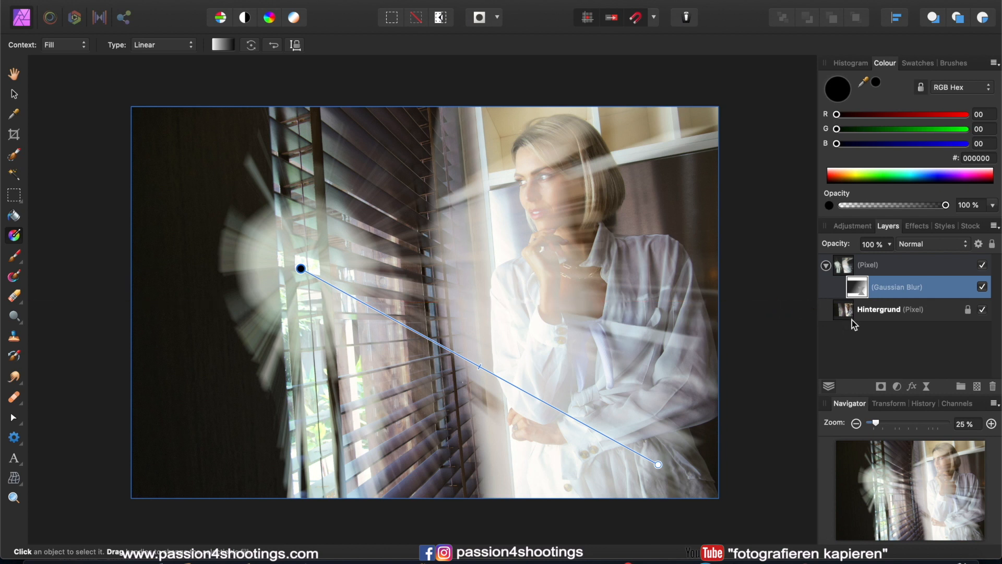
Add a Curves adjustment above the ray layer and raise the curve's black point to about half of the output range.
left_click(897, 387)
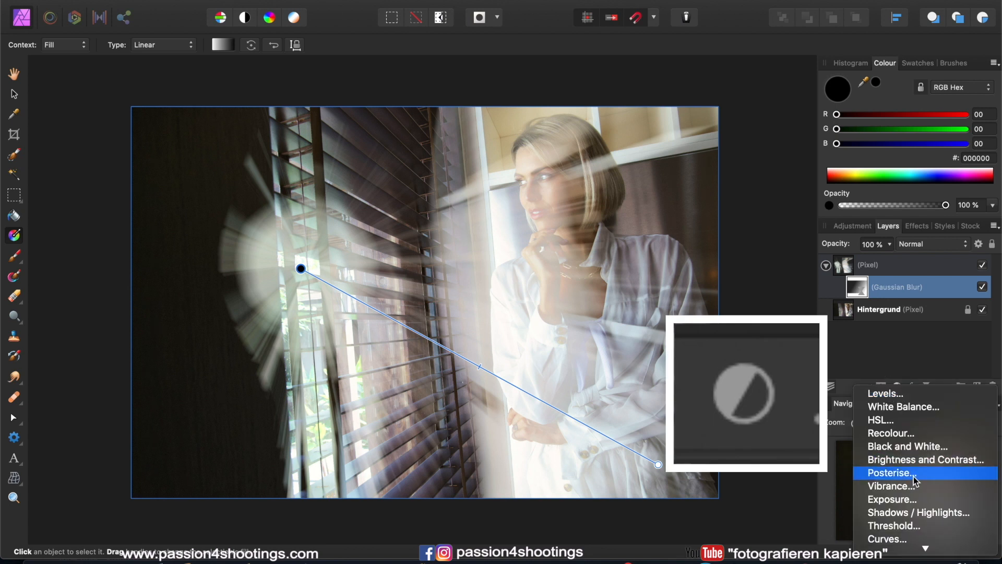
scroll(913, 472, "down", 3)
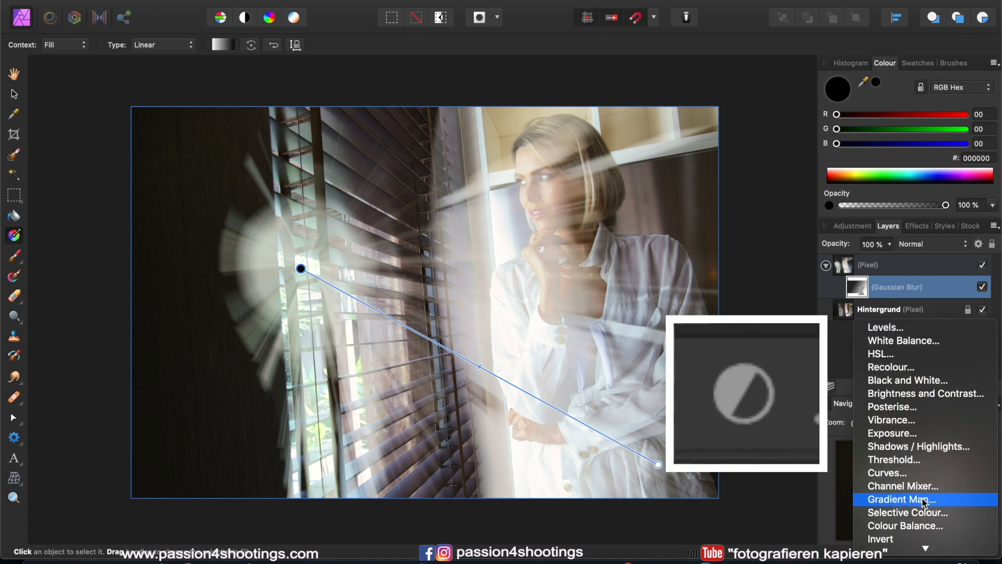
left_click(914, 475)
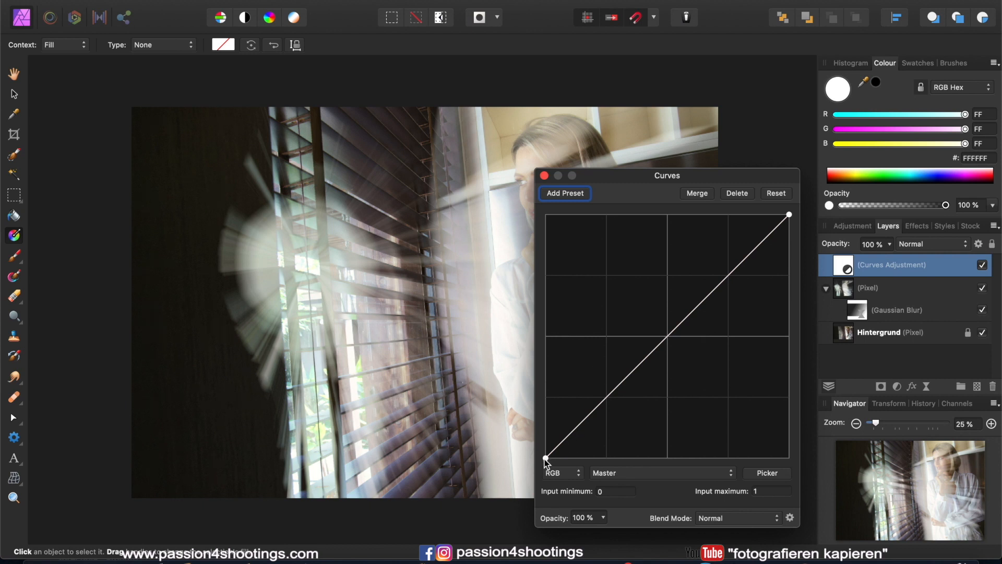
left_click_drag(546, 458, 546, 339)
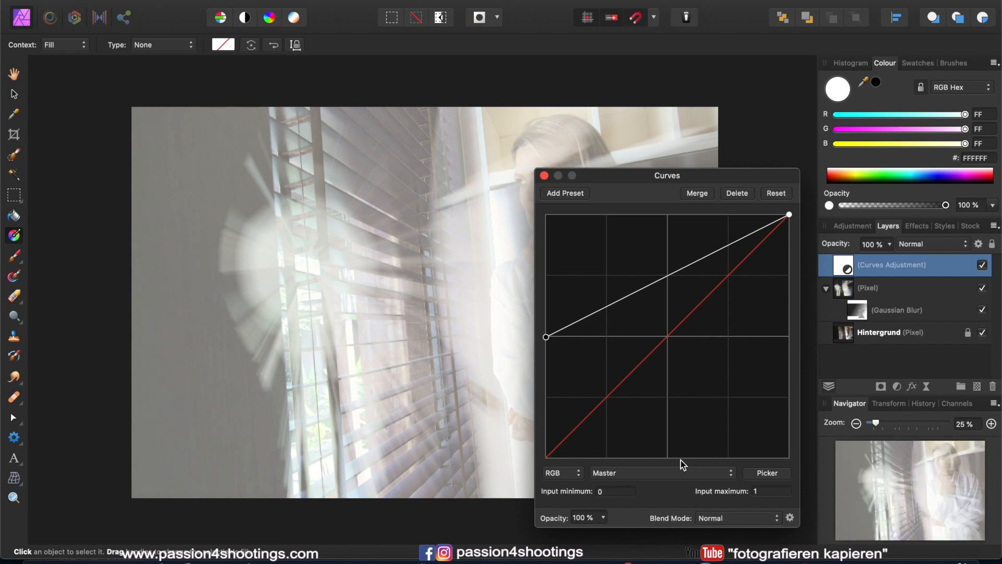
left_click(543, 176)
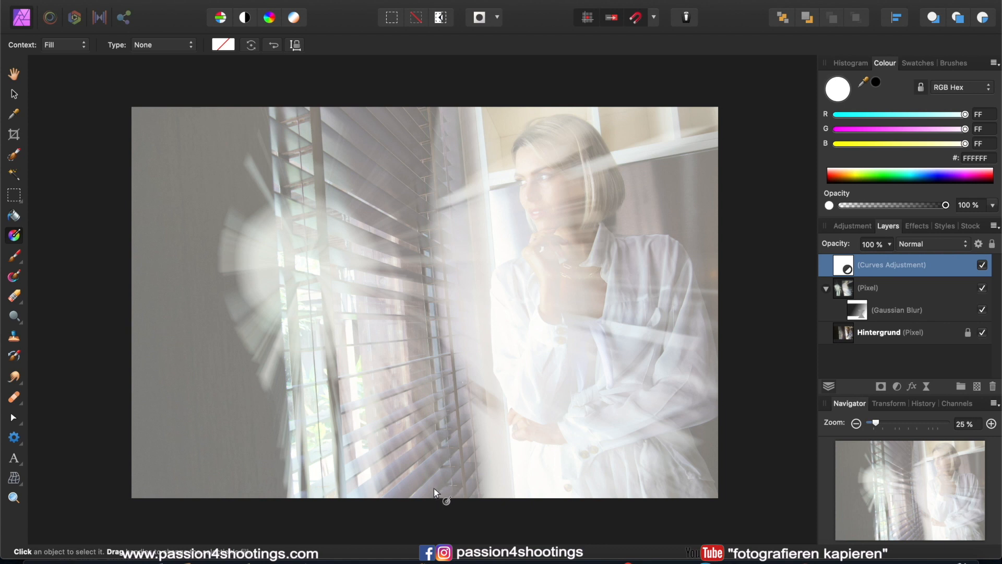
Mask the Curves adjustment with a linear gradient running from white beyond the photo's dark wall edge to black at the woman's hand.
left_click_drag(338, 223, 468, 242)
left_click_drag(337, 223, 264, 250)
left_click_drag(468, 243, 552, 256)
left_click_drag(408, 254, 50, 273)
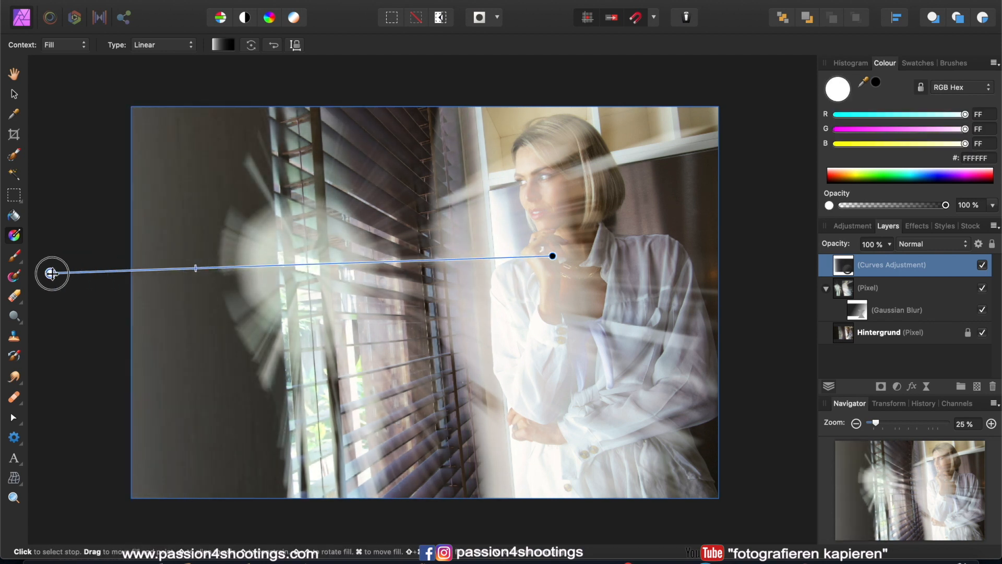
left_click_drag(552, 255, 571, 261)
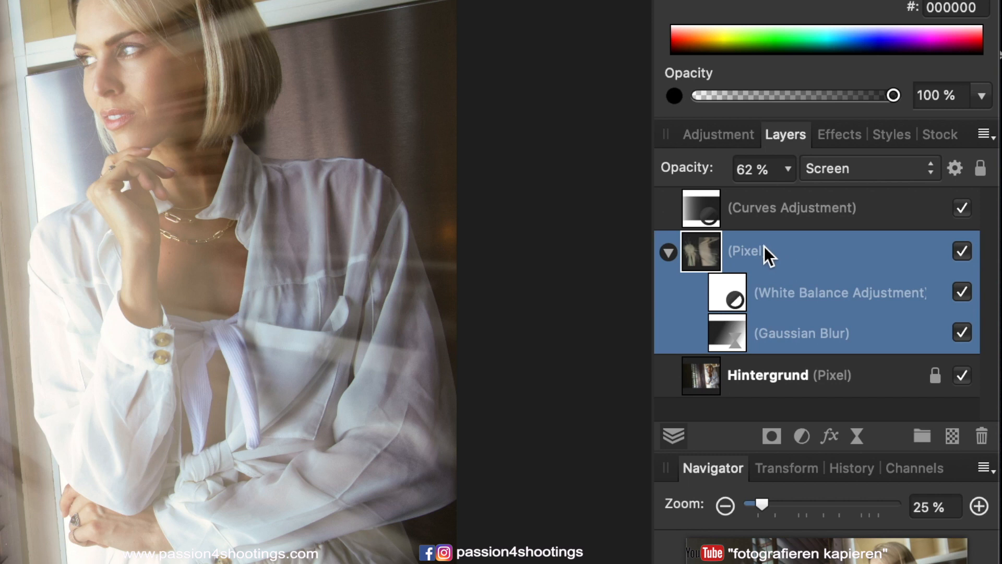
Add a mask to the ray layer and place it above the White Balance and Gaussian Blur layers nested in it.
left_click(772, 434)
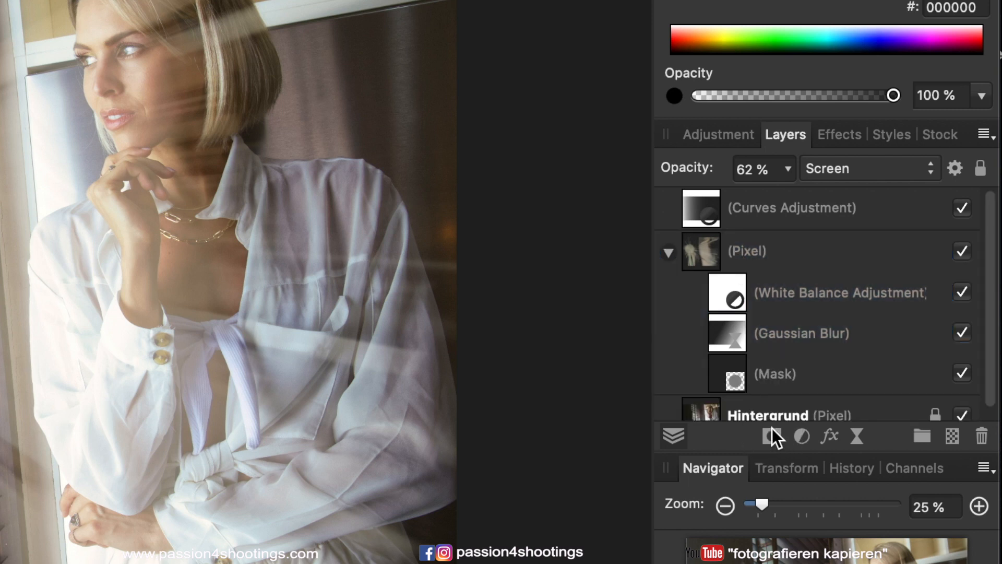
left_click(748, 373)
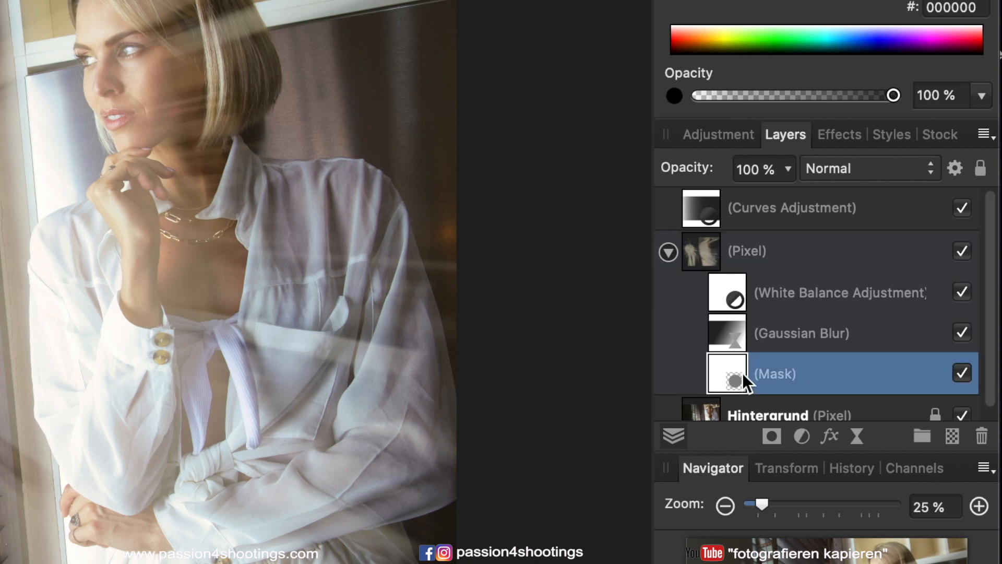
left_click_drag(744, 375, 713, 248)
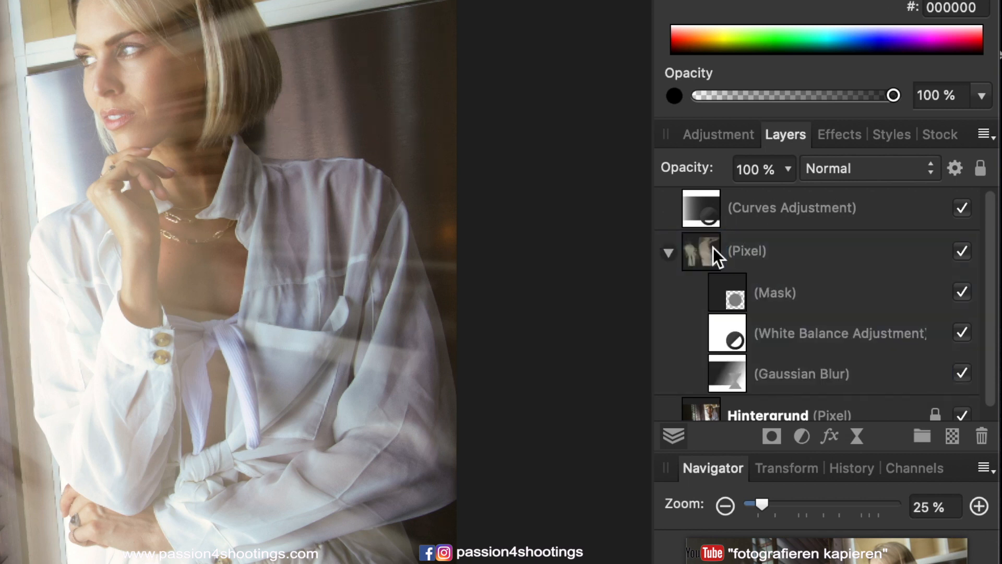
Paint black on the ray layer's mask over the woman and the dark wall with a 2000 px brush at 82 % opacity.
left_click(731, 292)
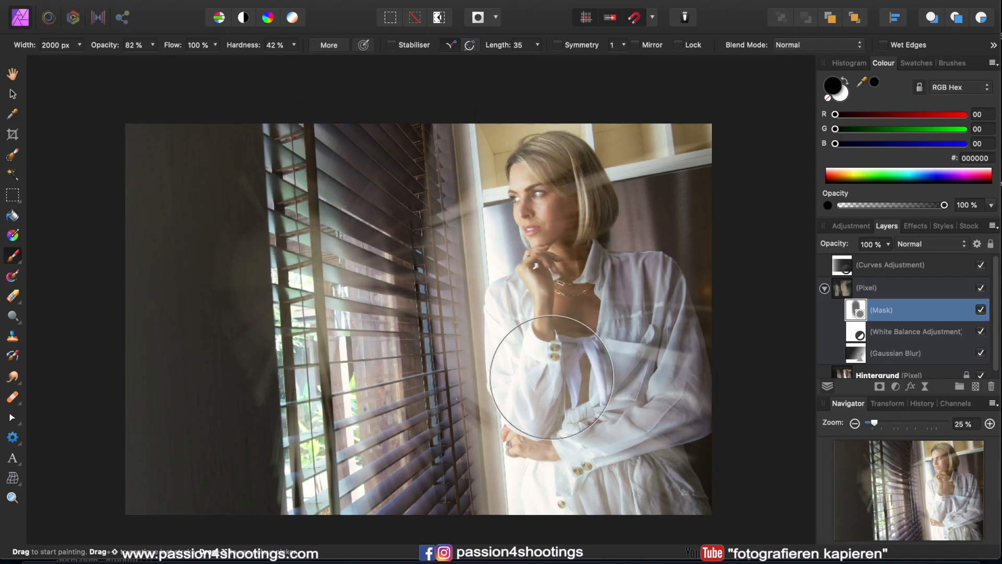
left_click_drag(551, 377, 525, 255)
mouse_move(234, 250)
left_mouse_down()
mouse_move(242, 350)
mouse_move(225, 252)
mouse_move(231, 347)
mouse_move(233, 265)
left_mouse_up()
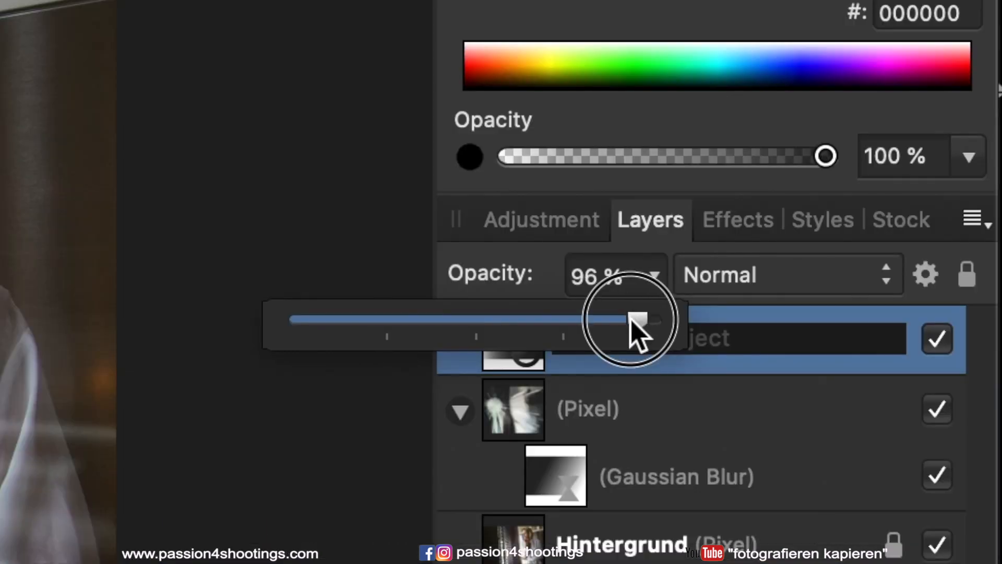
Set the Curves adjustment's opacity to 44 % and the ray layer's opacity to 62 %.
left_click_drag(882, 262, 824, 265)
left_click(891, 286)
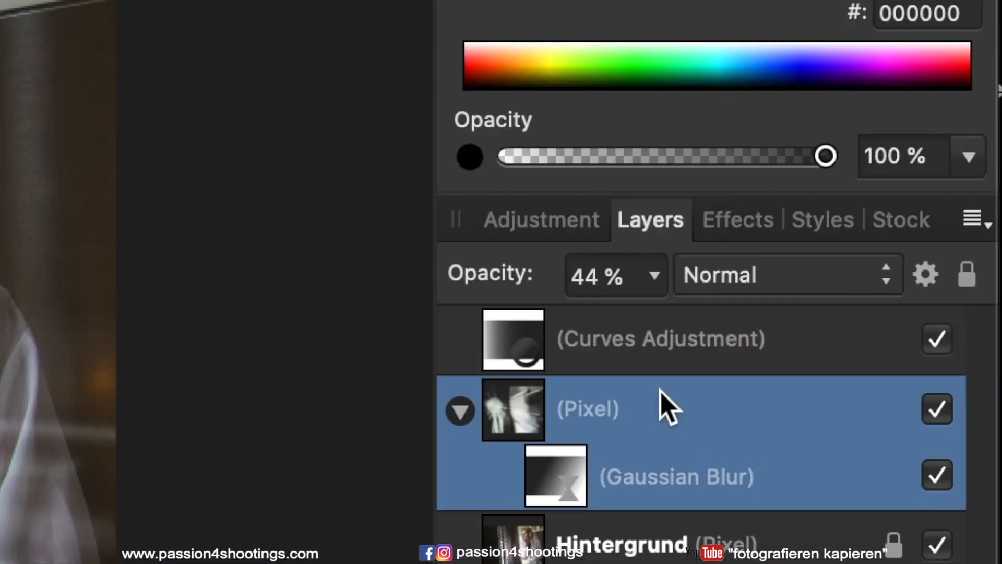
left_click(652, 277)
left_click_drag(642, 316, 510, 314)
left_click(887, 245)
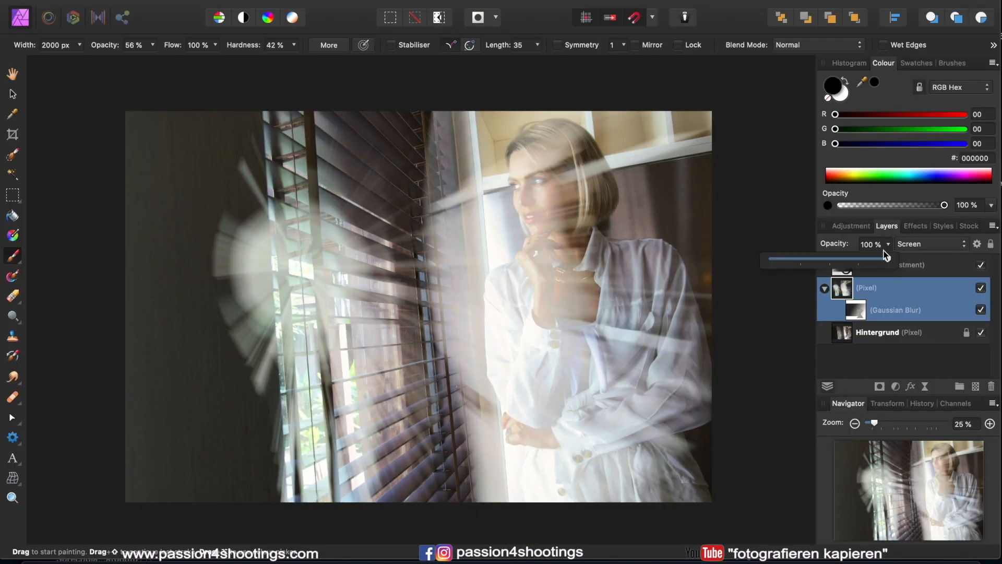
left_click_drag(885, 257, 842, 260)
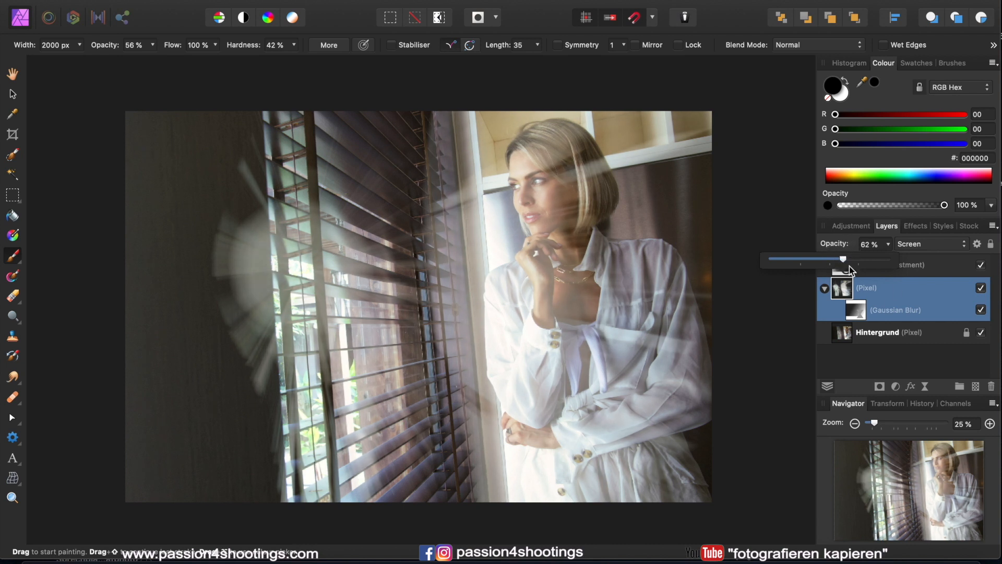
left_click(877, 268)
Add a White Balance adjustment to the ray layer and shift it to warm the light rays.
left_click(892, 284)
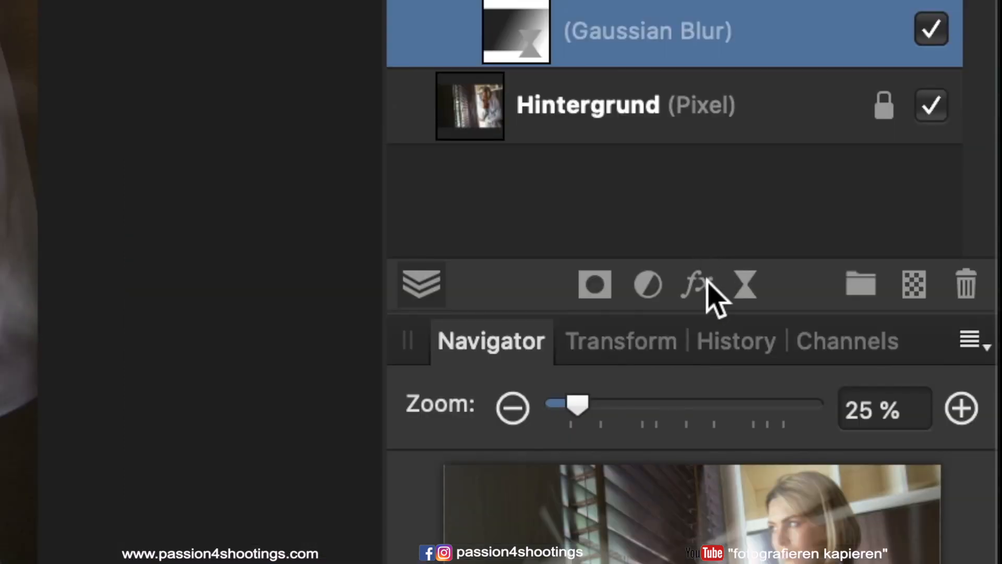
left_click(653, 285)
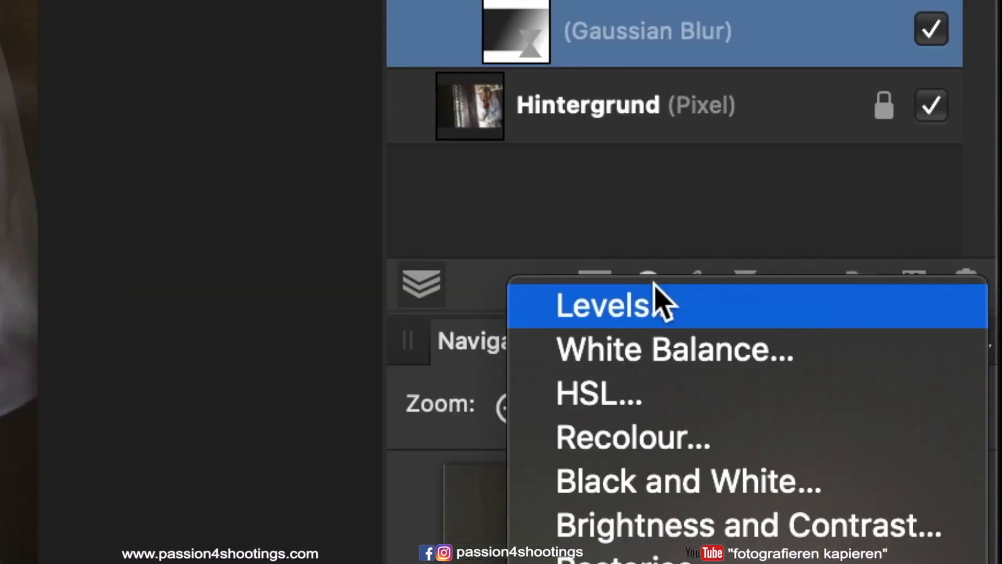
left_click(658, 360)
left_click_drag(823, 378, 785, 409)
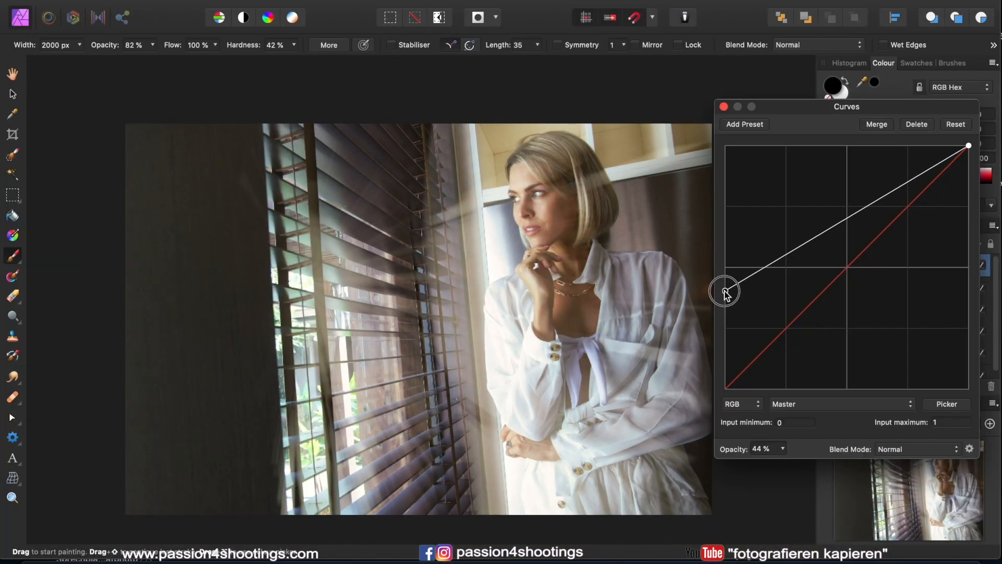
Fine-tune the Curves adjustment by setting the black point slightly below the midline and pulling the lower part of the curve down.
mouse_move(722, 286)
left_mouse_down()
mouse_move(730, 300)
mouse_move(731, 284)
left_mouse_up()
left_click_drag(801, 246, 800, 291)
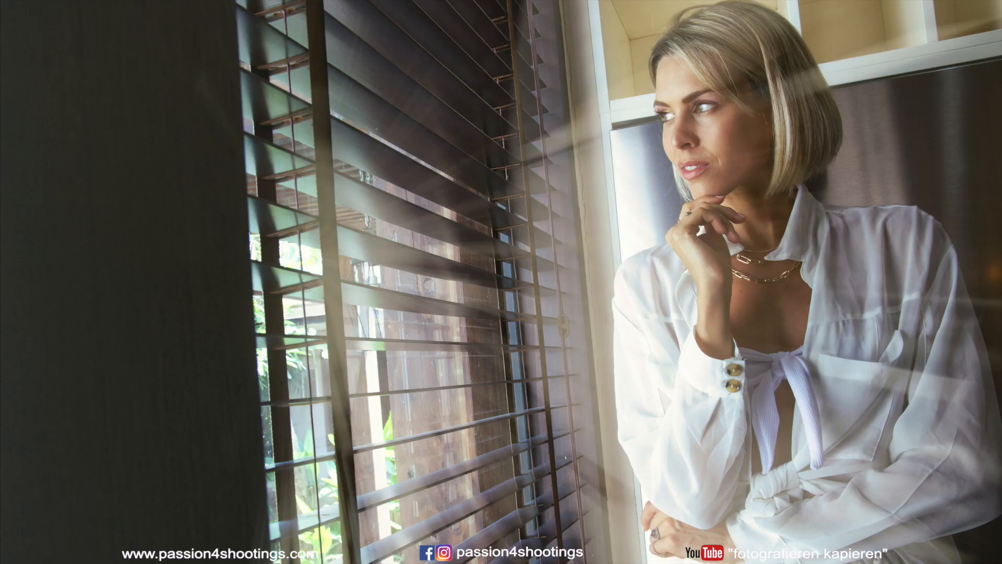